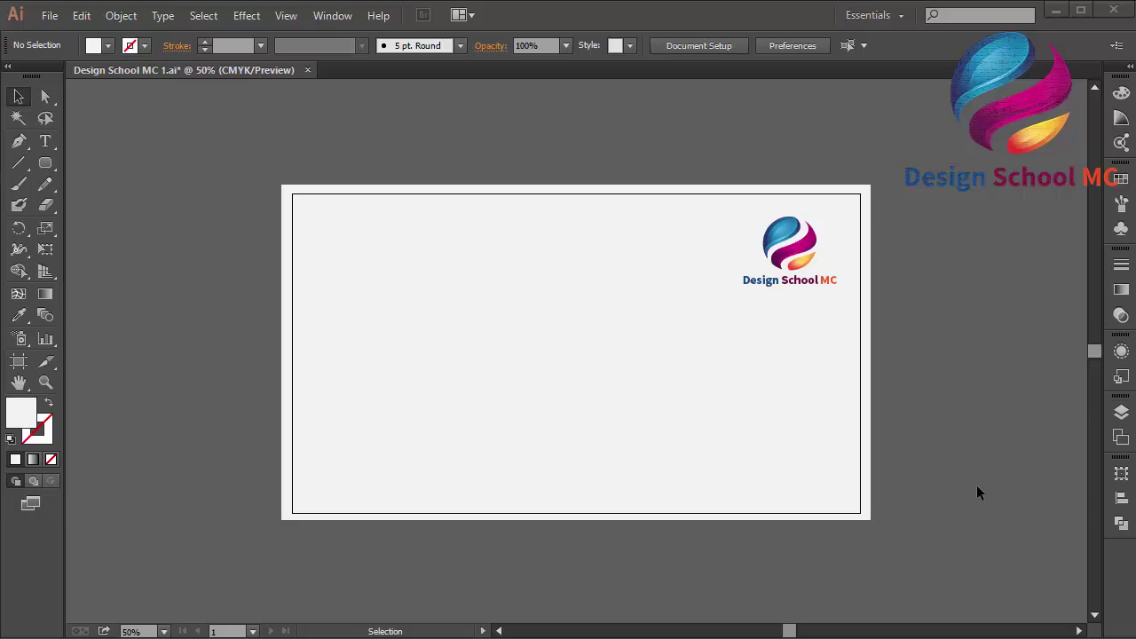
# Zoom the blank artboard in and out, settling at 66.67%.
pyautogui.hotkey('ctrl', '+')
pyautogui.hotkey('ctrl', '-')
pyautogui.hotkey('ctrl', '+')
# Draw a wide, flat ellipse on the card's upper left with the Ellipse Tool.
pyautogui.click(48, 169)
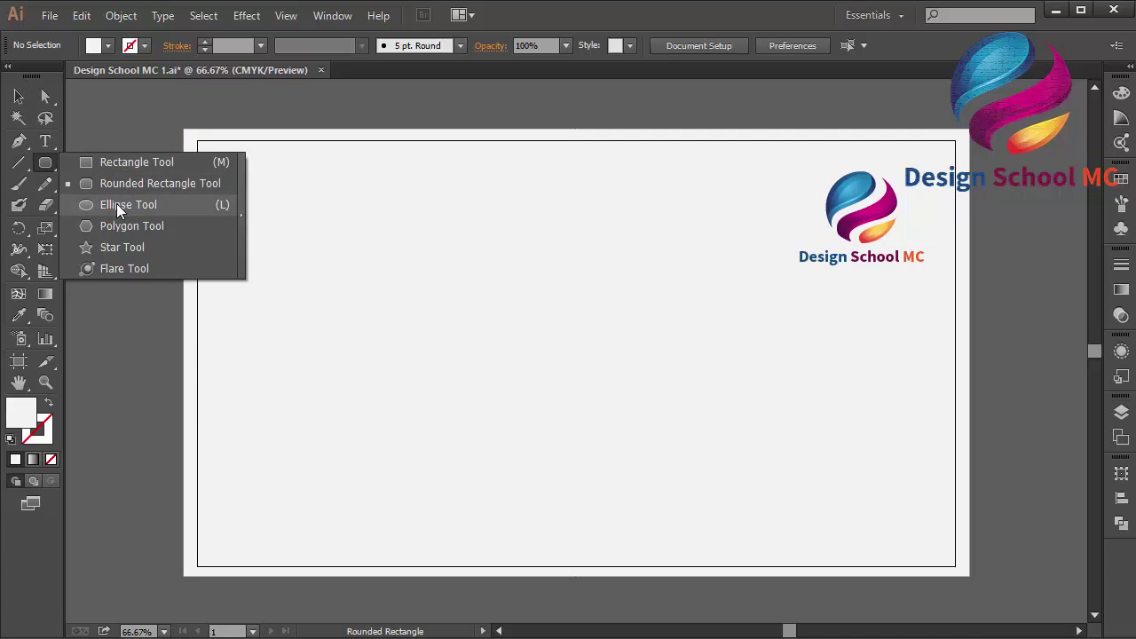
pyautogui.click(113, 204)
pyautogui.moveTo(317, 251)
pyautogui.mouseDown()
pyautogui.moveTo(563, 314)
pyautogui.moveTo(568, 305)
pyautogui.mouseUp()
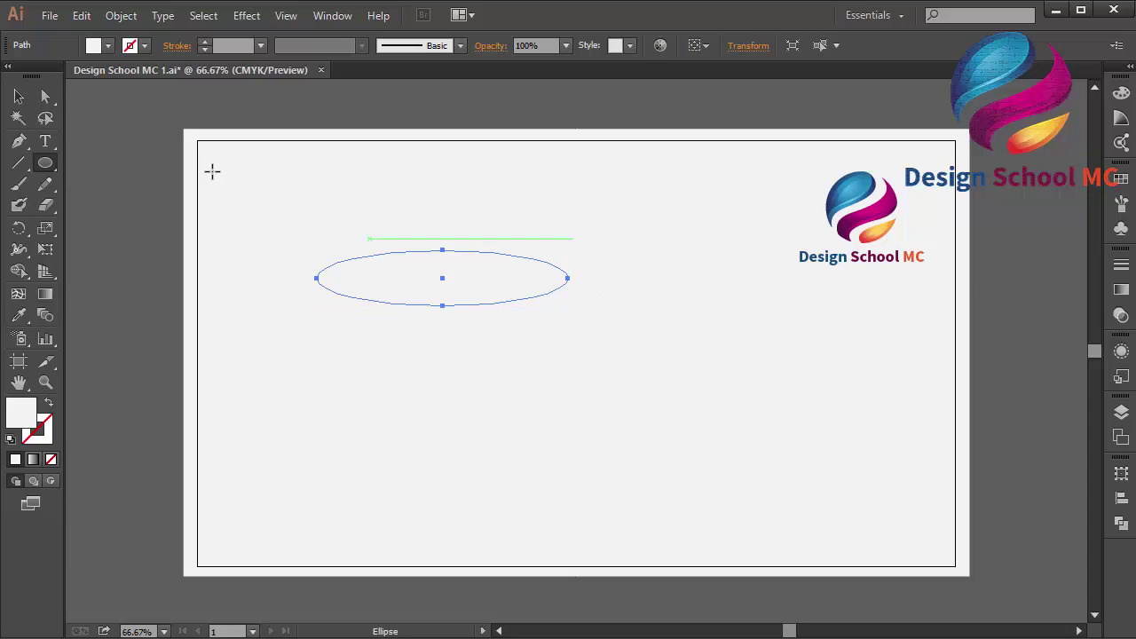
# Fill the ellipse with dark grey 565656 and nudge it into place.
pyautogui.doubleClick(22, 413)
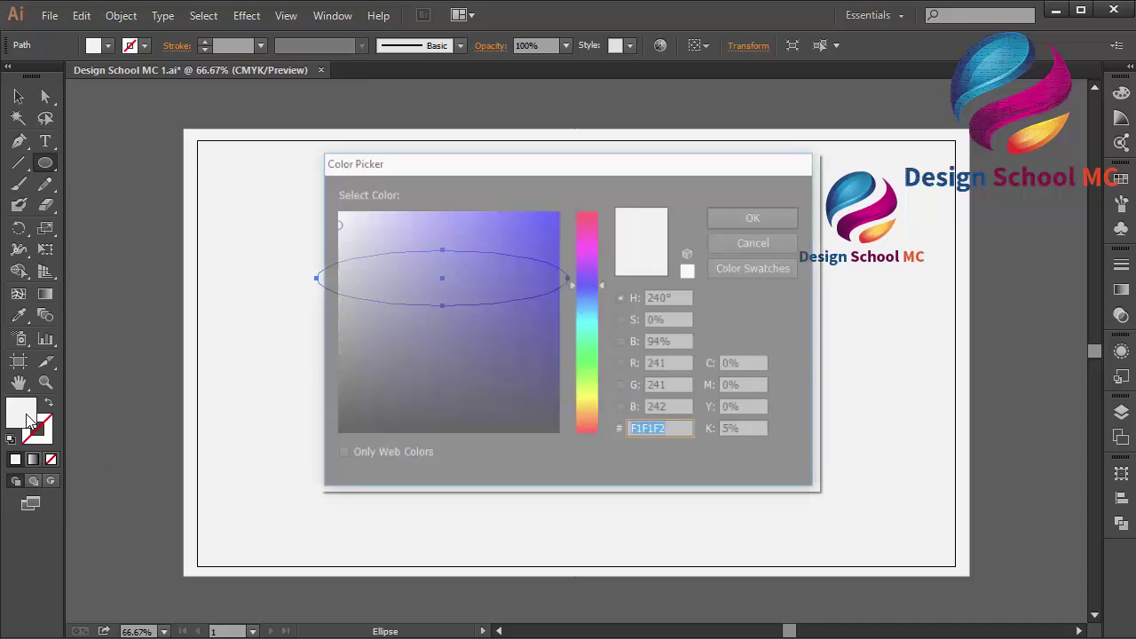
pyautogui.moveTo(424, 294); pyautogui.dragTo(330, 358)
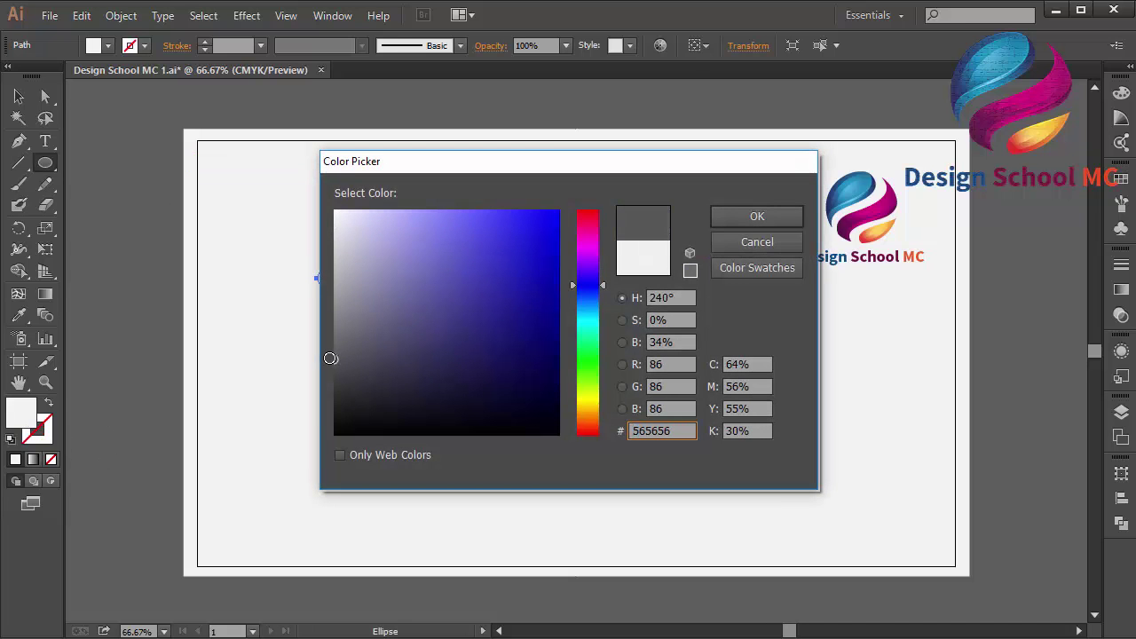
pyautogui.click(757, 220)
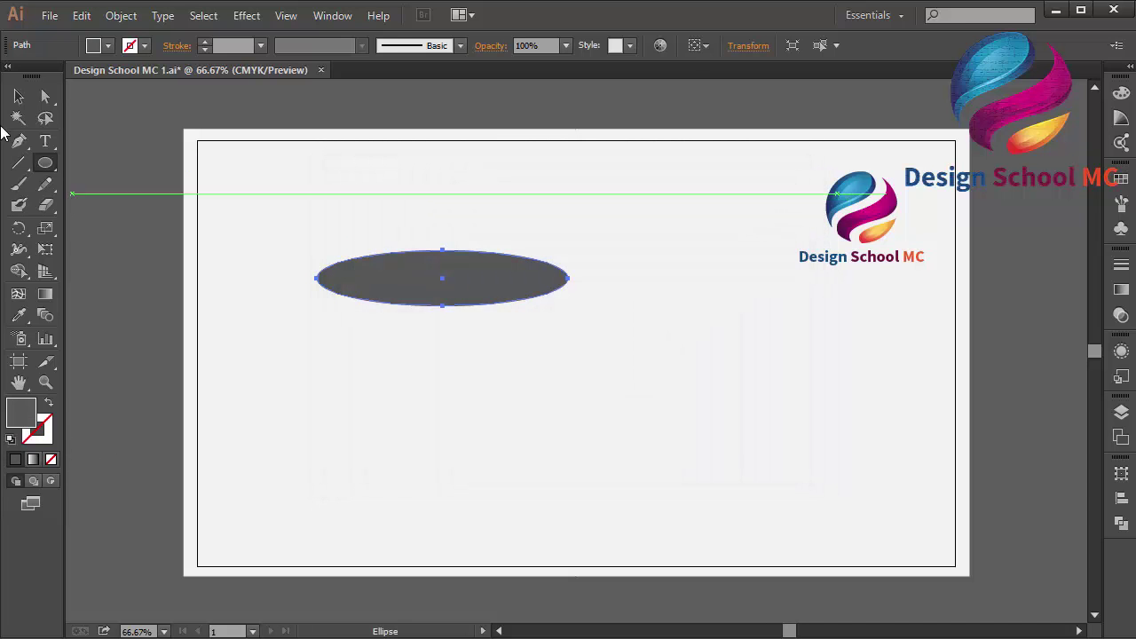
pyautogui.click(19, 98)
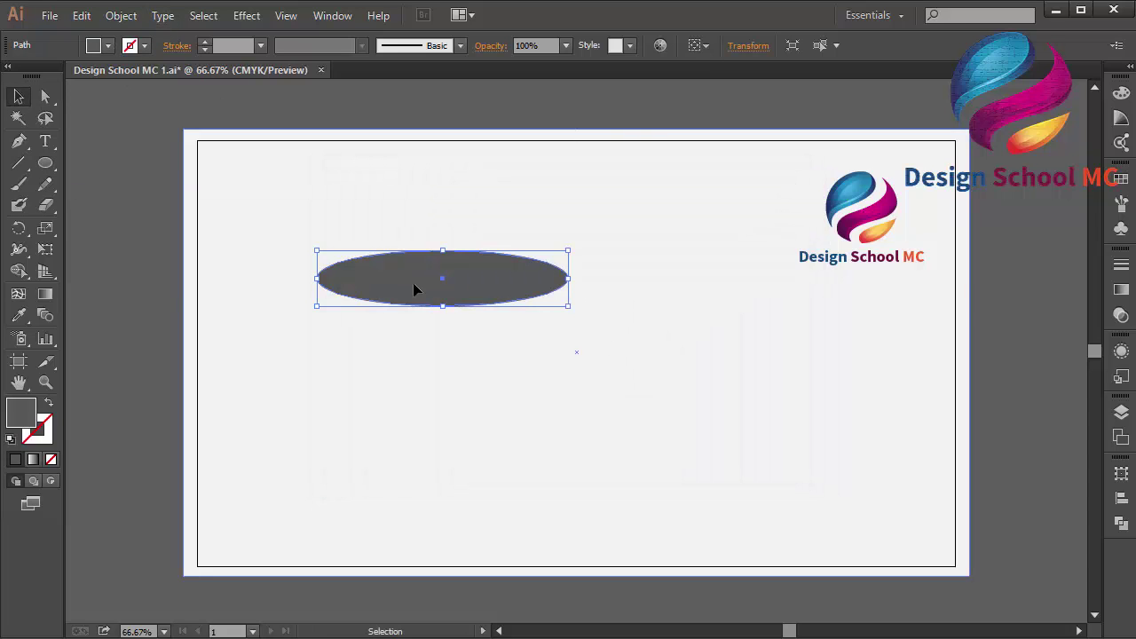
pyautogui.moveTo(472, 282)
pyautogui.mouseDown()
pyautogui.moveTo(451, 299)
pyautogui.moveTo(482, 302)
pyautogui.mouseUp()
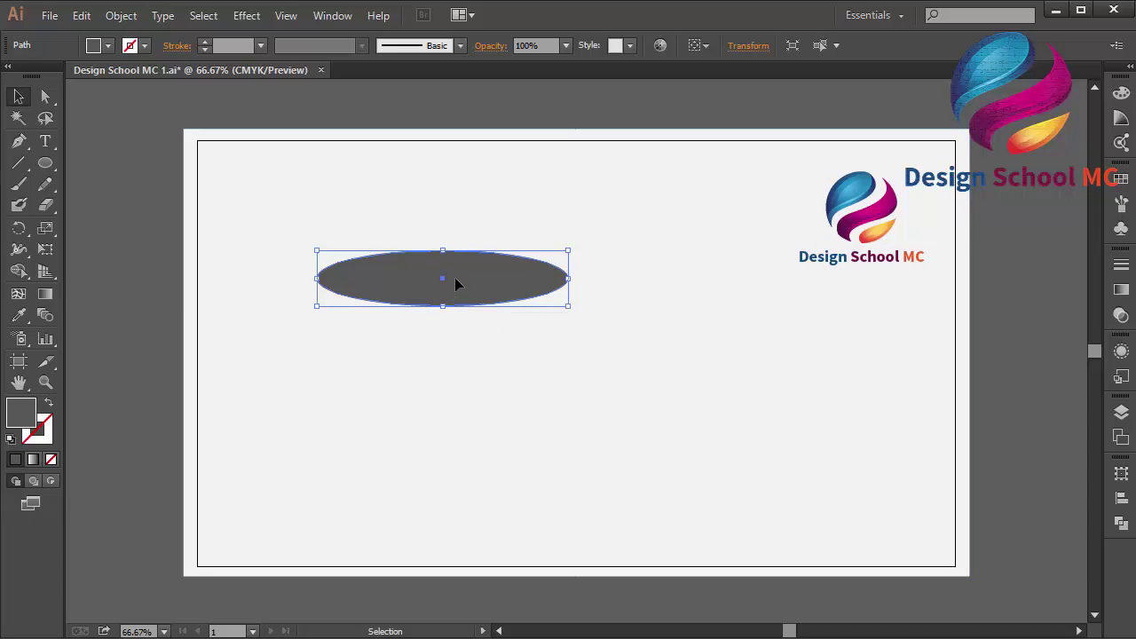
# Paste a smaller copy of the ellipse in front, nudged slightly down.
pyautogui.click(81, 15)
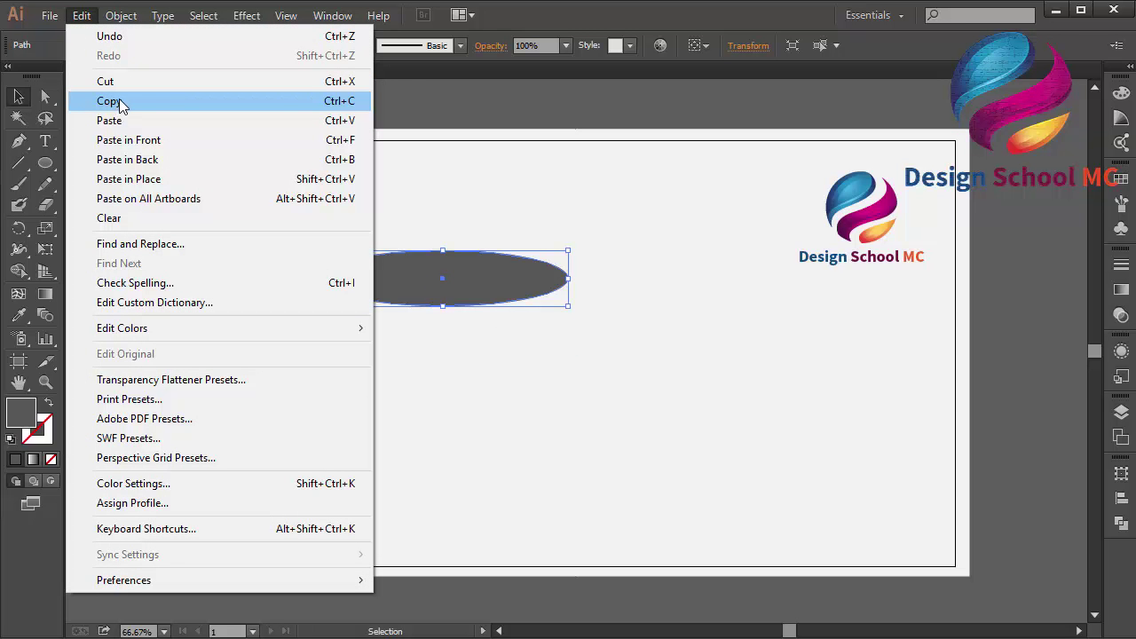
pyautogui.click(129, 102)
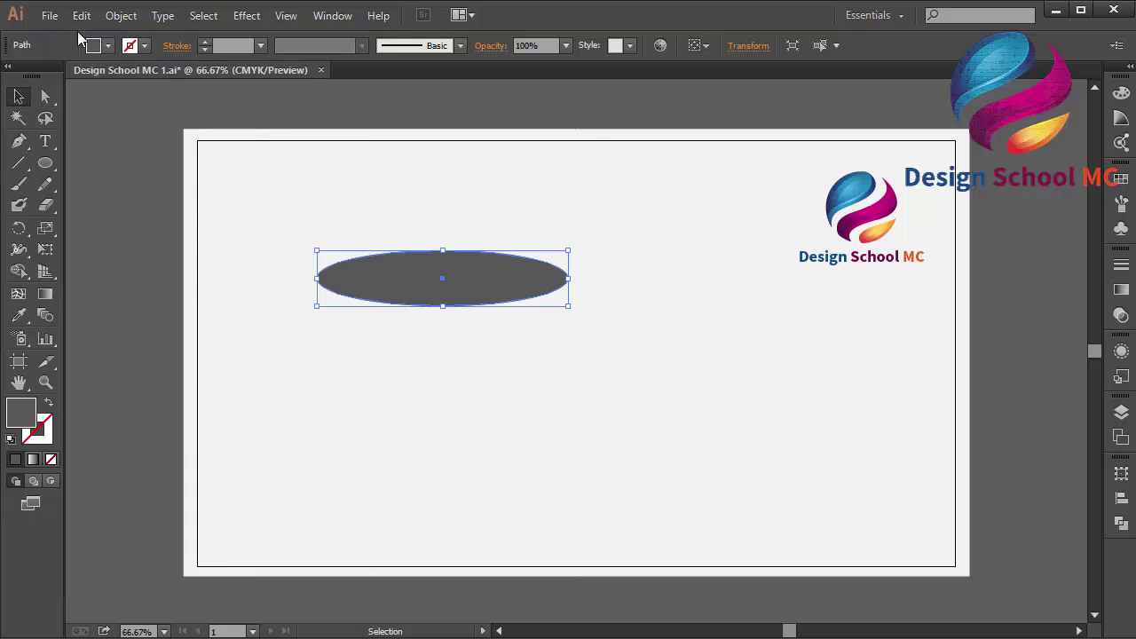
pyautogui.click(80, 15)
pyautogui.click(146, 139)
pyautogui.moveTo(446, 310); pyautogui.dragTo(445, 296)
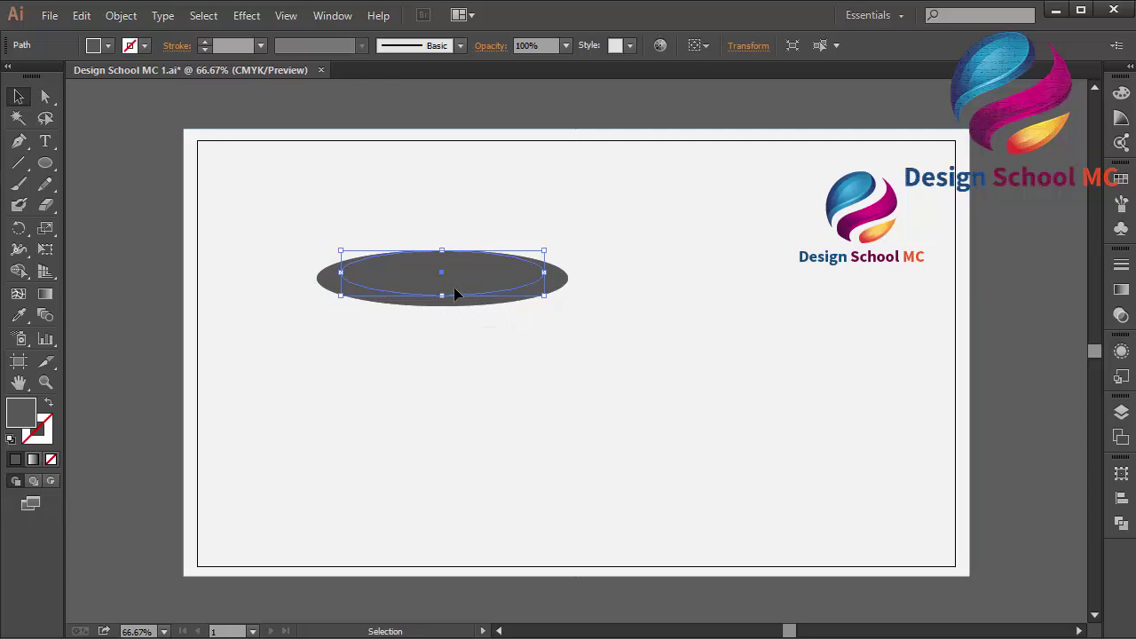
pyautogui.press('Down')
pyautogui.press('Down')
pyautogui.press('Down')
pyautogui.press('Down')
pyautogui.press('Down')
pyautogui.press('Down')
pyautogui.press('Down')
pyautogui.press('Down')
pyautogui.press('Down')
pyautogui.press('Down')
pyautogui.press('Down')
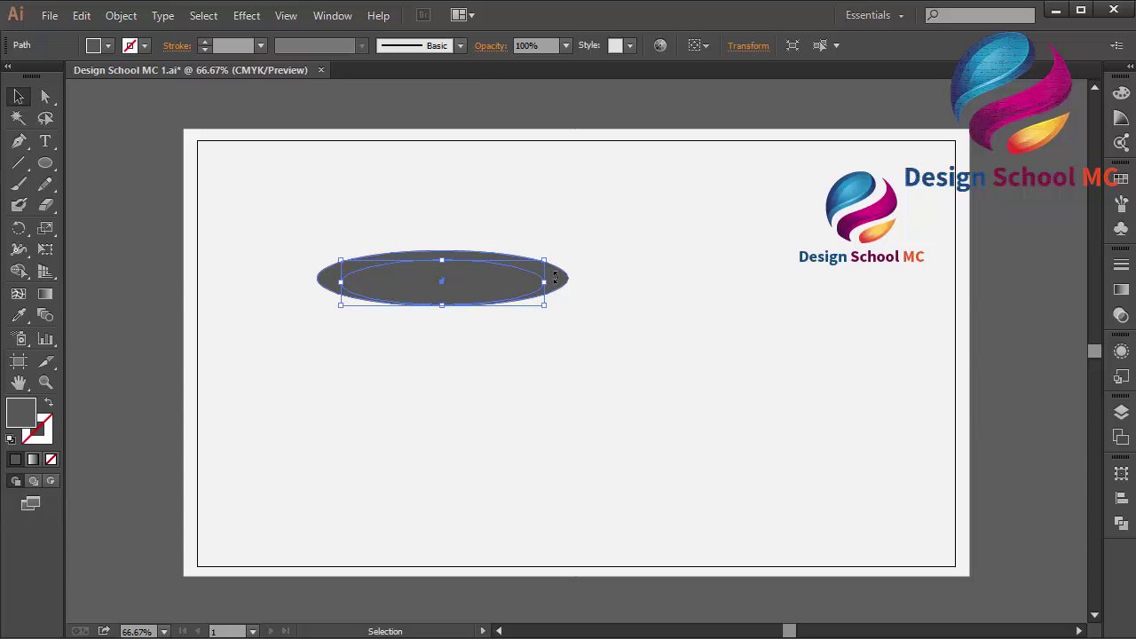
# Subtract the inner ellipse from the outer one with Pathfinder Minus Front.
pyautogui.keyDown('shift'); pyautogui.click(557, 282); pyautogui.keyUp('shift')
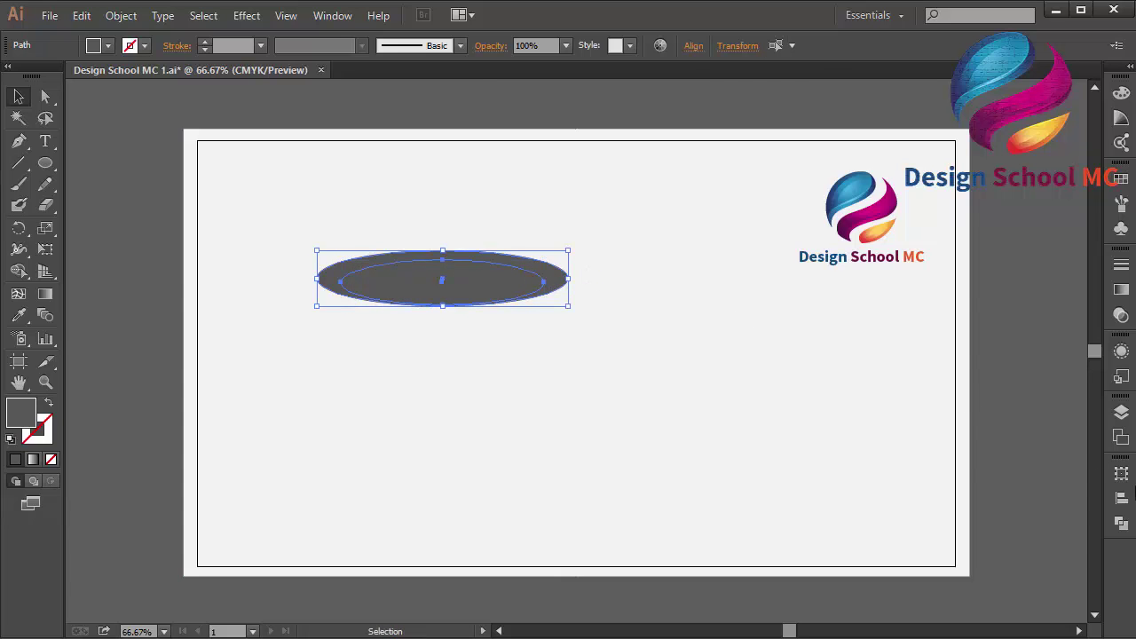
pyautogui.click(1121, 523)
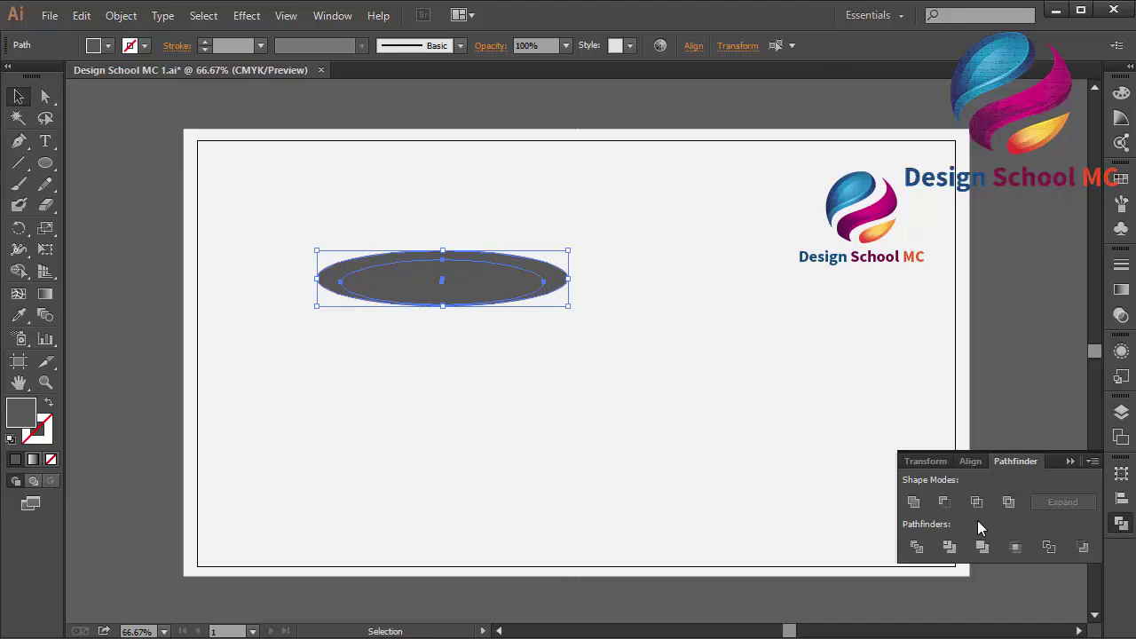
pyautogui.click(946, 502)
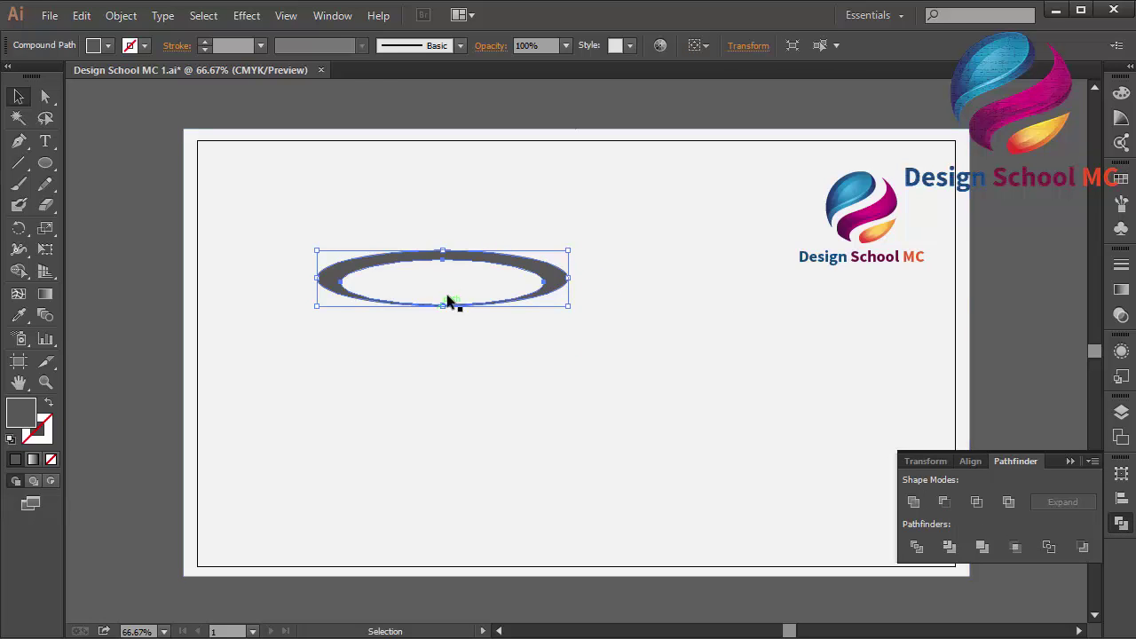
pyautogui.click(1070, 461)
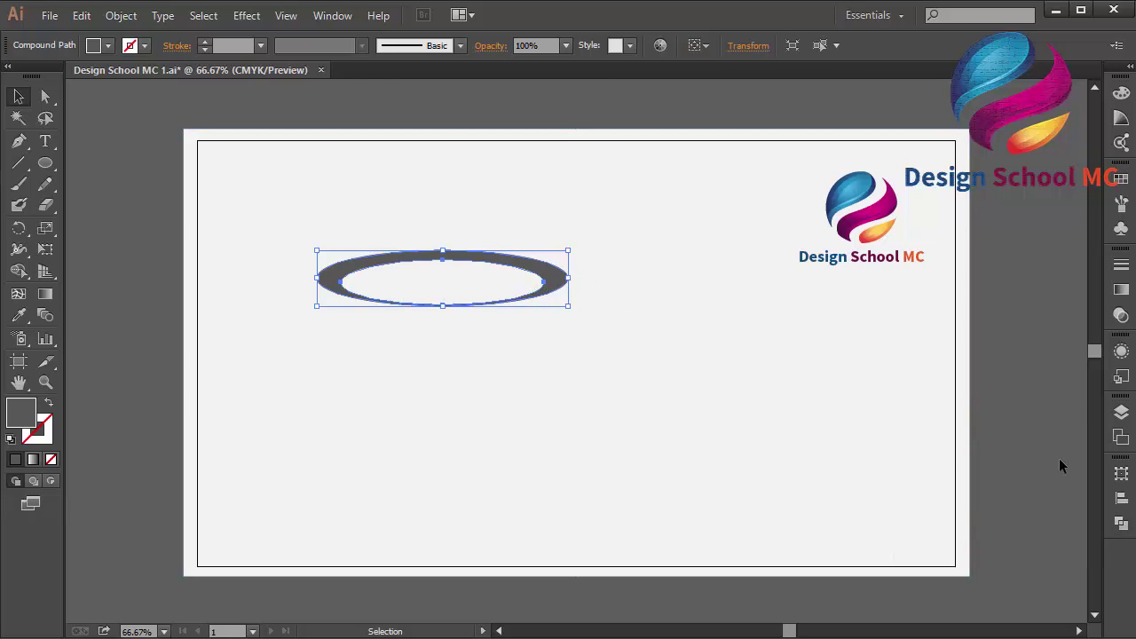
# Draw a circle and move and shrink it to the ring's width beneath it.
pyautogui.click(97, 187)
pyautogui.click(45, 162)
pyautogui.moveTo(568, 262); pyautogui.dragTo(865, 518)
pyautogui.click(18, 95)
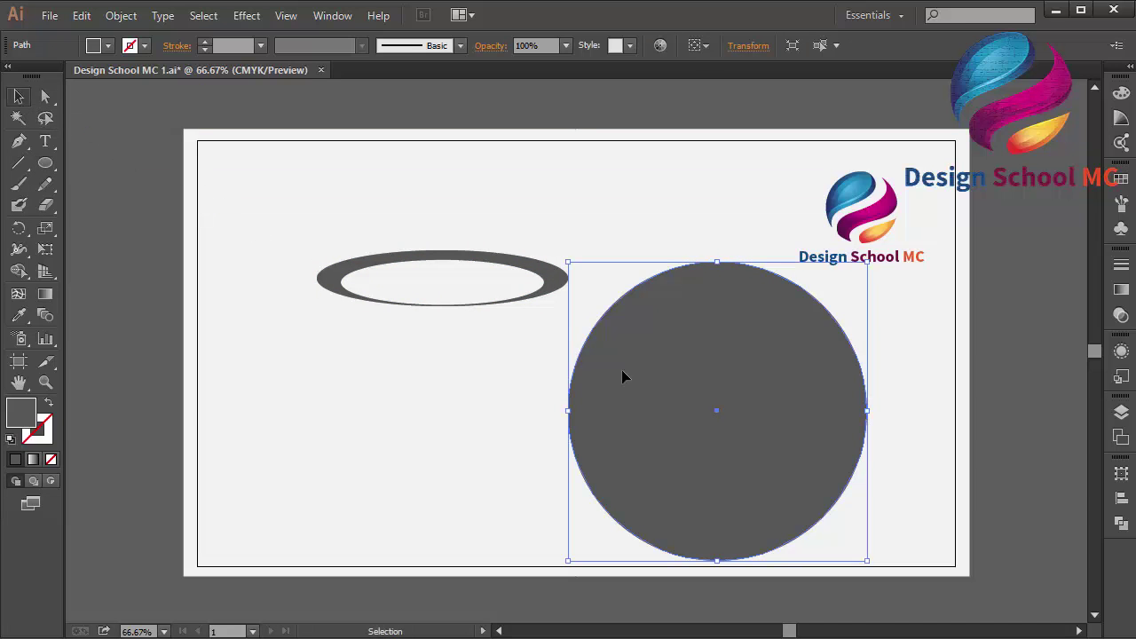
pyautogui.moveTo(710, 411); pyautogui.dragTo(457, 280)
pyautogui.moveTo(616, 279); pyautogui.dragTo(568, 295)
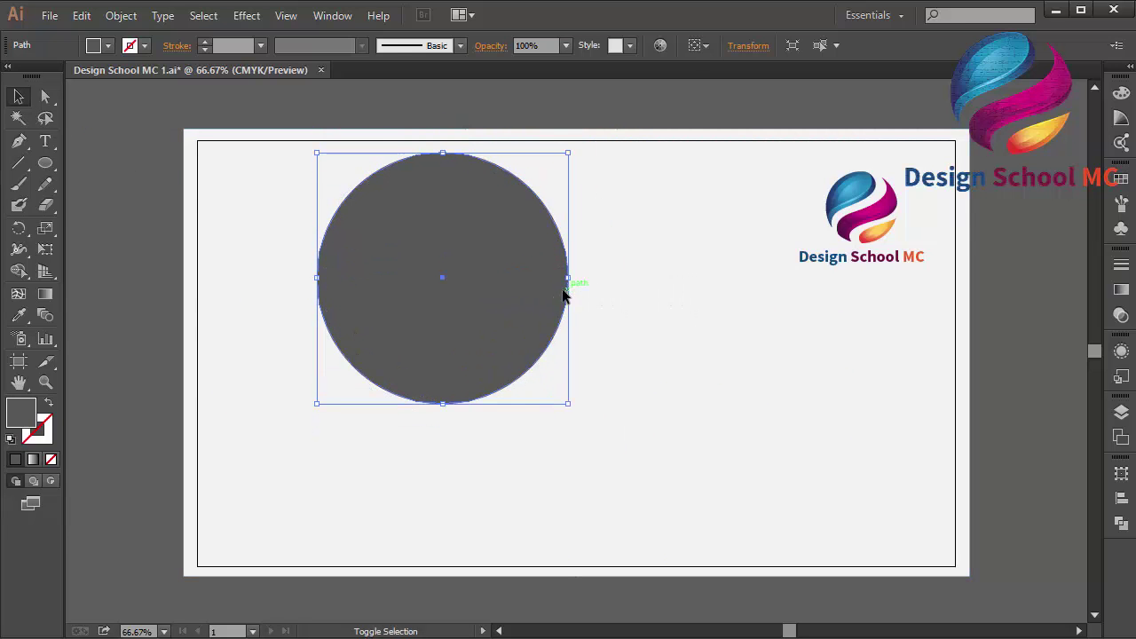
# Draw a closed Pen shape covering the circle's top half.
pyautogui.click(23, 144)
pyautogui.click(252, 139)
pyautogui.click(516, 136)
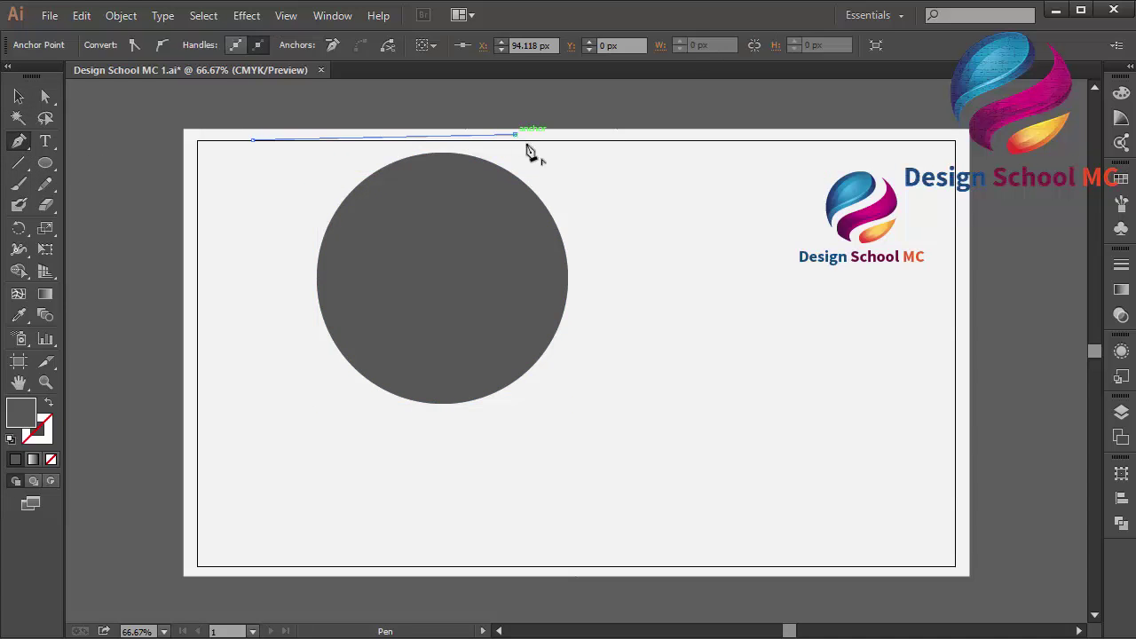
pyautogui.click(639, 249)
pyautogui.click(568, 277)
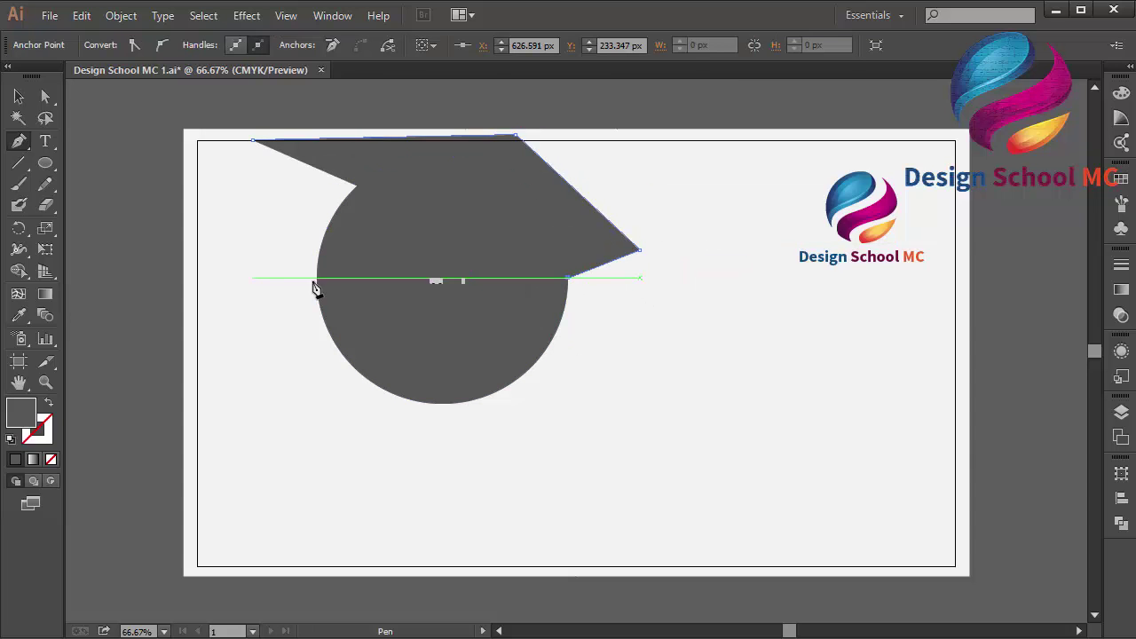
pyautogui.click(299, 277)
pyautogui.click(253, 142)
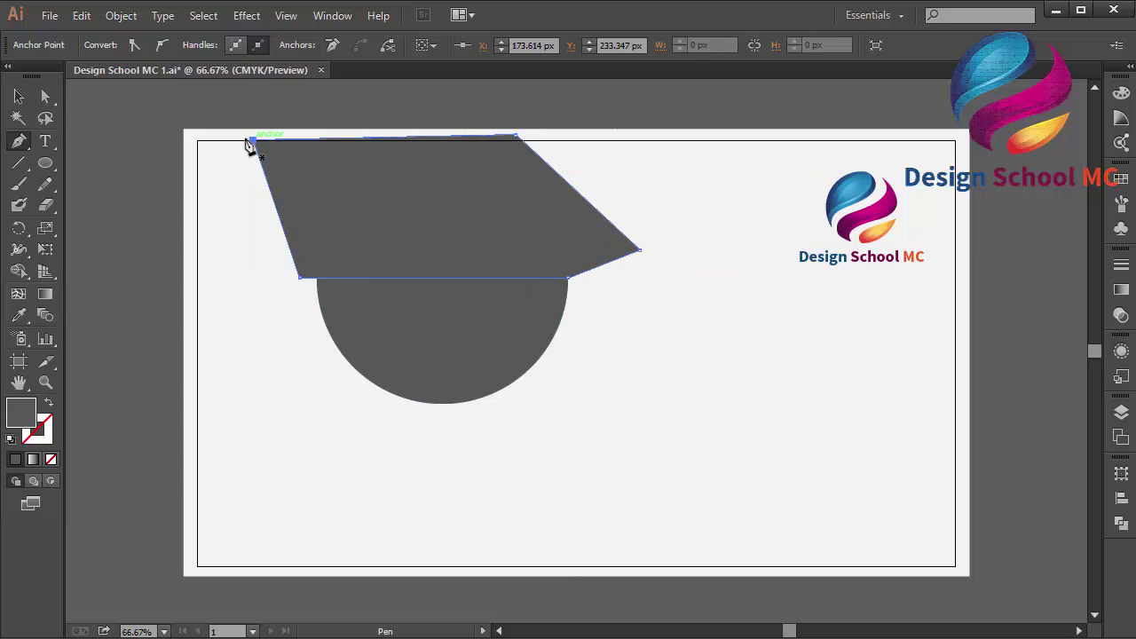
# Subtract the Pen shape from the circle with Minus Front, leaving a half-circle bowl.
pyautogui.press('v')
pyautogui.keyDown('shift'); pyautogui.click(480, 327); pyautogui.keyUp('shift')
pyautogui.keyDown('shift'); pyautogui.click(481, 322); pyautogui.keyUp('shift')
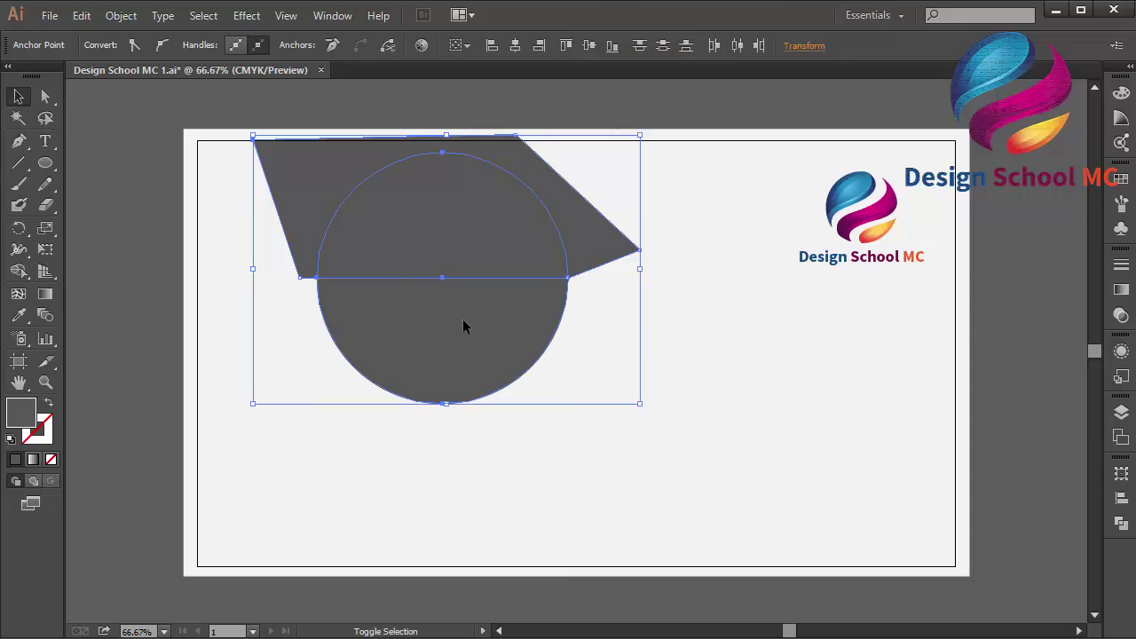
pyautogui.click(1121, 524)
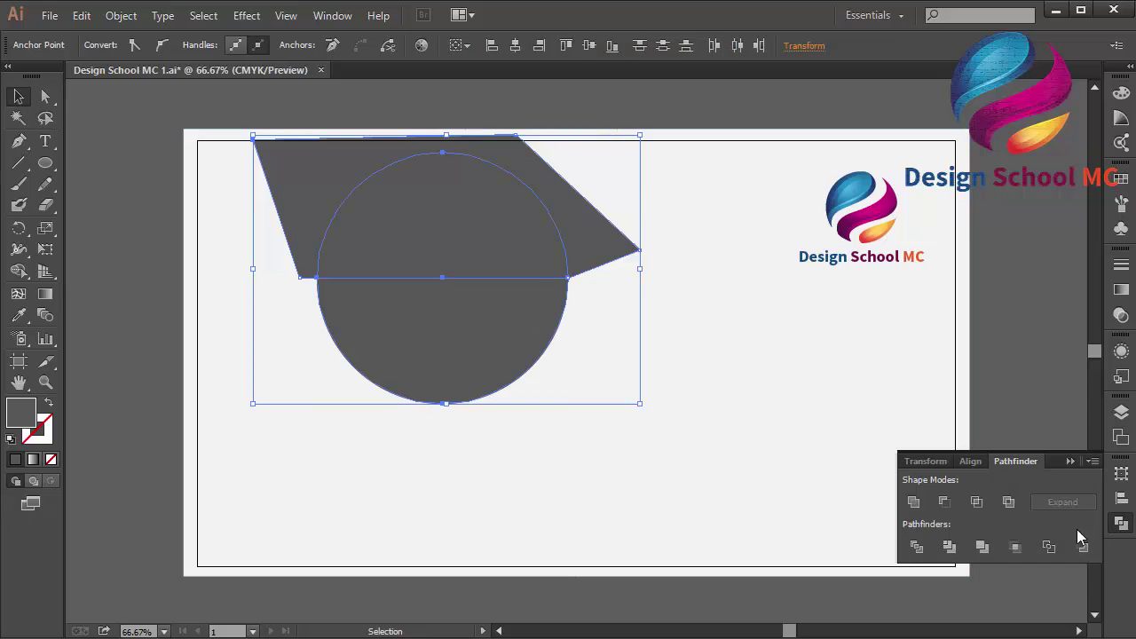
pyautogui.click(944, 503)
pyautogui.click(1069, 461)
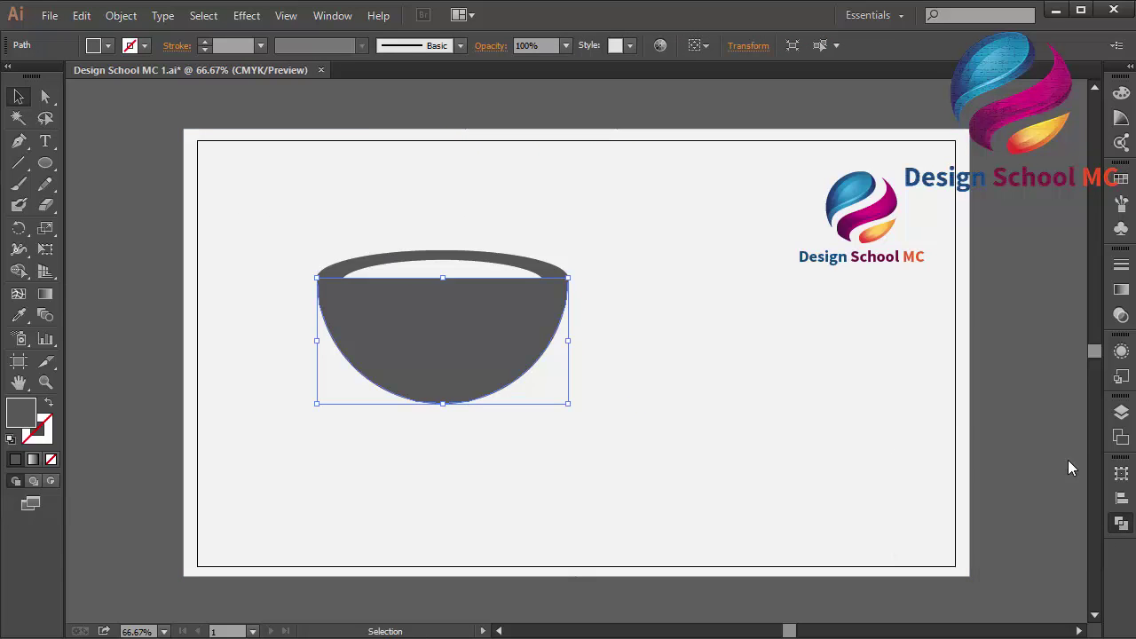
# Draw a curved Pen shape across the bowl's top between its rim edges.
pyautogui.click(21, 144)
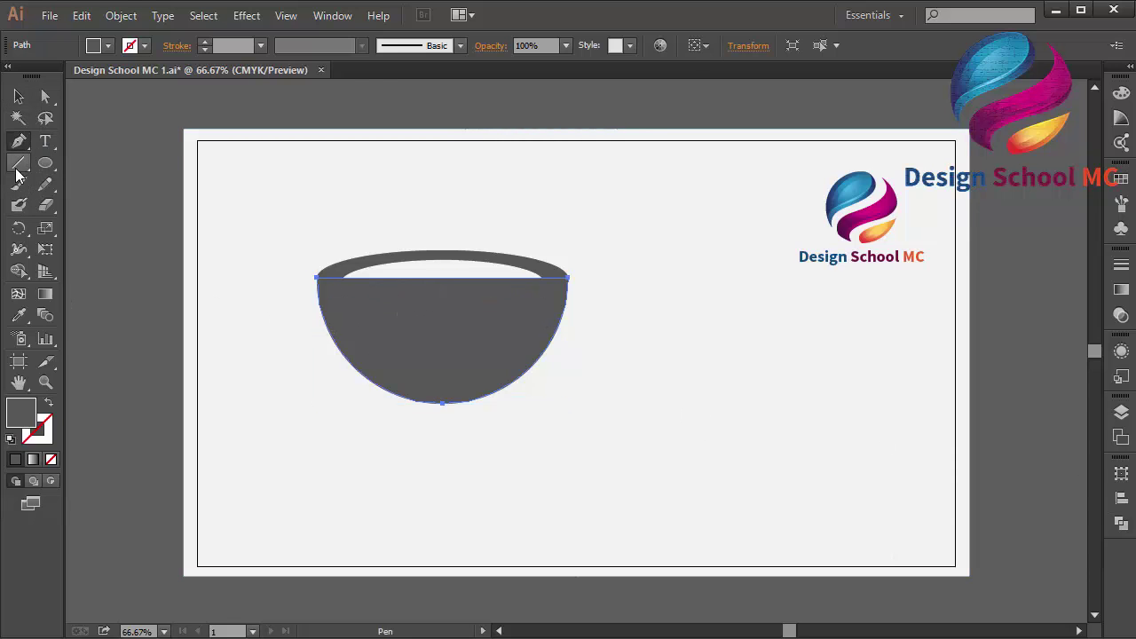
pyautogui.hotkey('ctrl', 'shift', 'a')
pyautogui.click(329, 269)
pyautogui.moveTo(428, 306); pyautogui.dragTo(547, 313)
pyautogui.moveTo(568, 243); pyautogui.dragTo(556, 222)
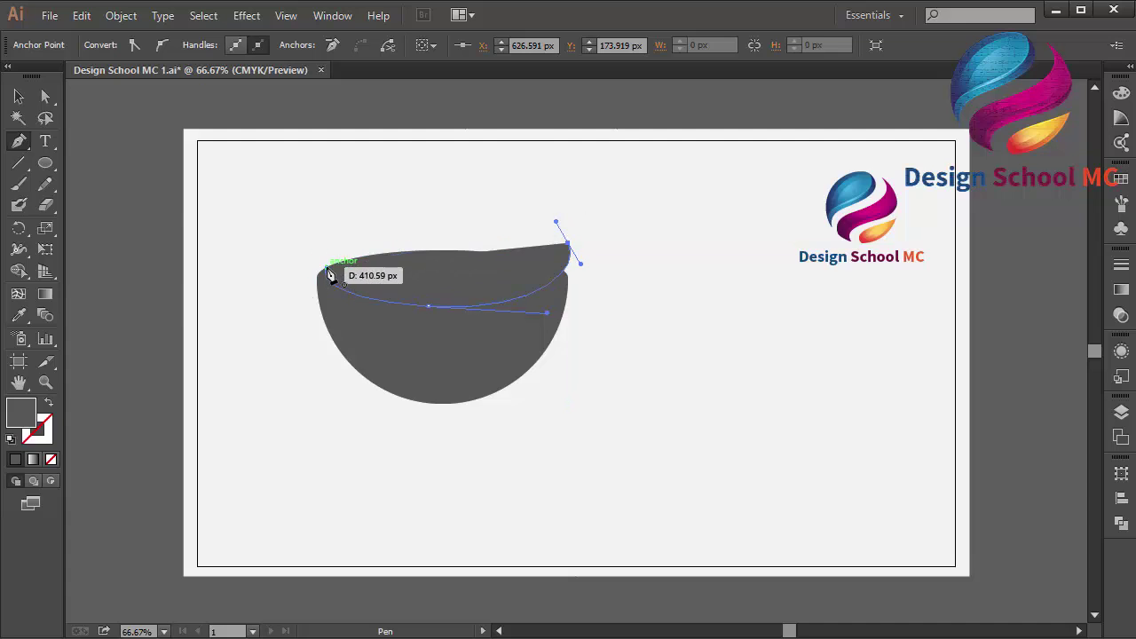
pyautogui.click(328, 268)
# Subtract the curved shape from the bowl with Minus Front to open the rim.
pyautogui.press('v')
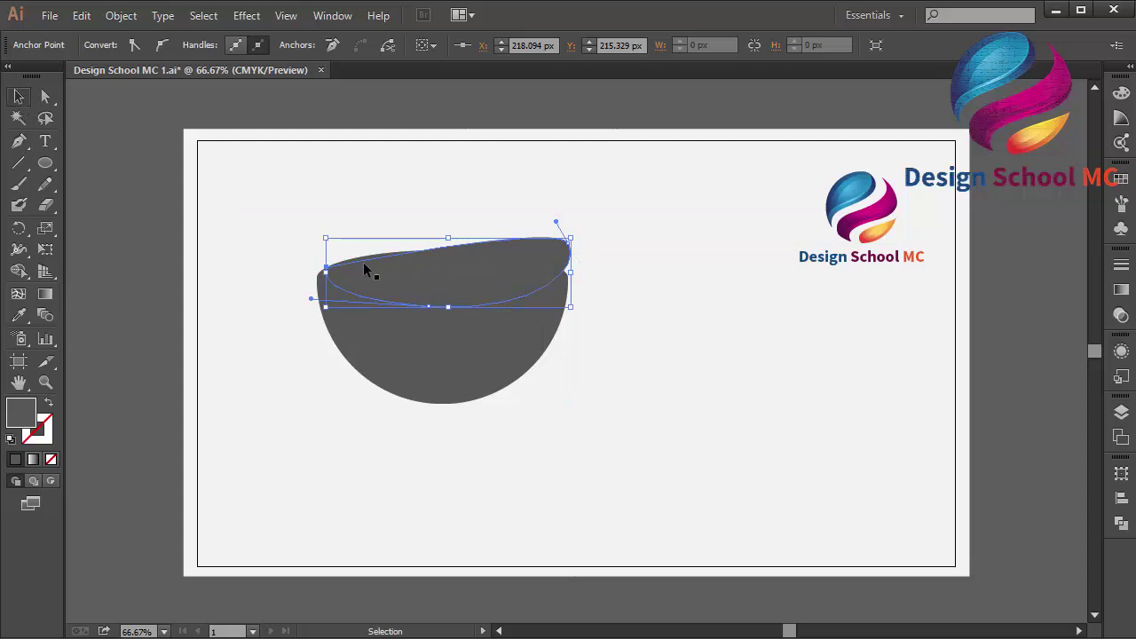
pyautogui.keyDown('shift'); pyautogui.click(520, 380); pyautogui.keyUp('shift')
pyautogui.click(1121, 523)
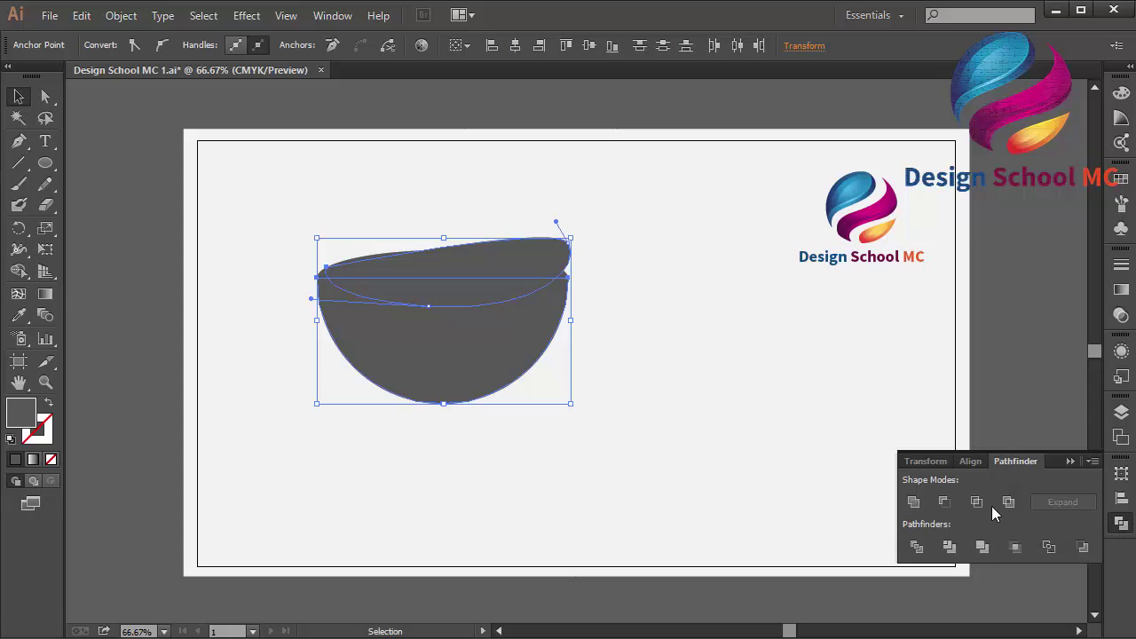
pyautogui.click(951, 503)
pyautogui.click(1019, 382)
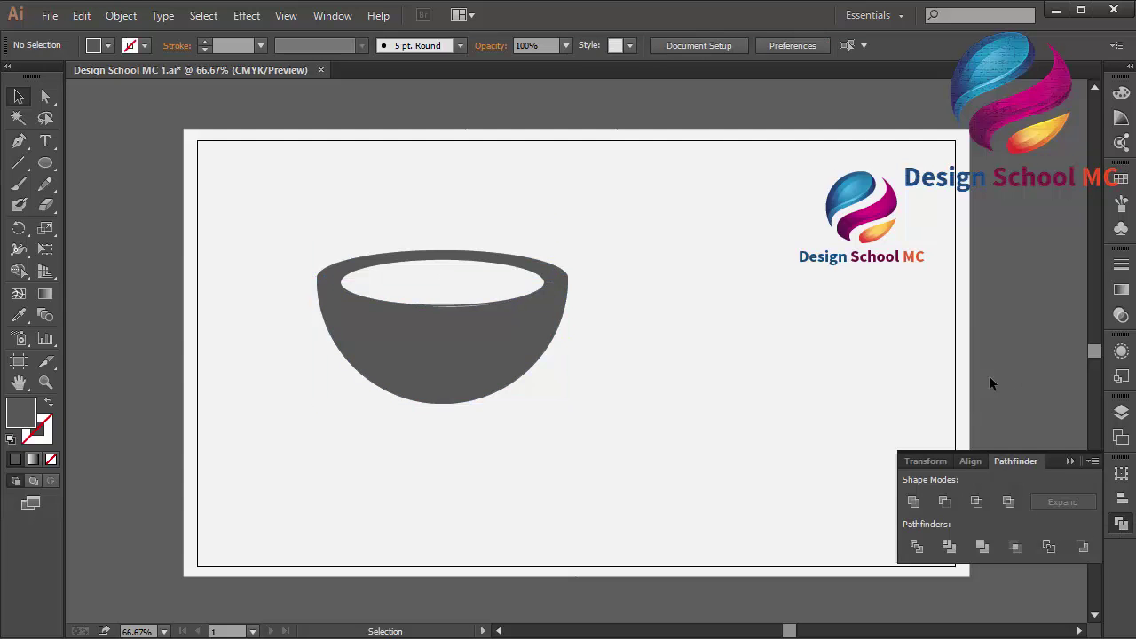
# Draw a large circle and position and enlarge it over the bowl.
pyautogui.click(45, 164)
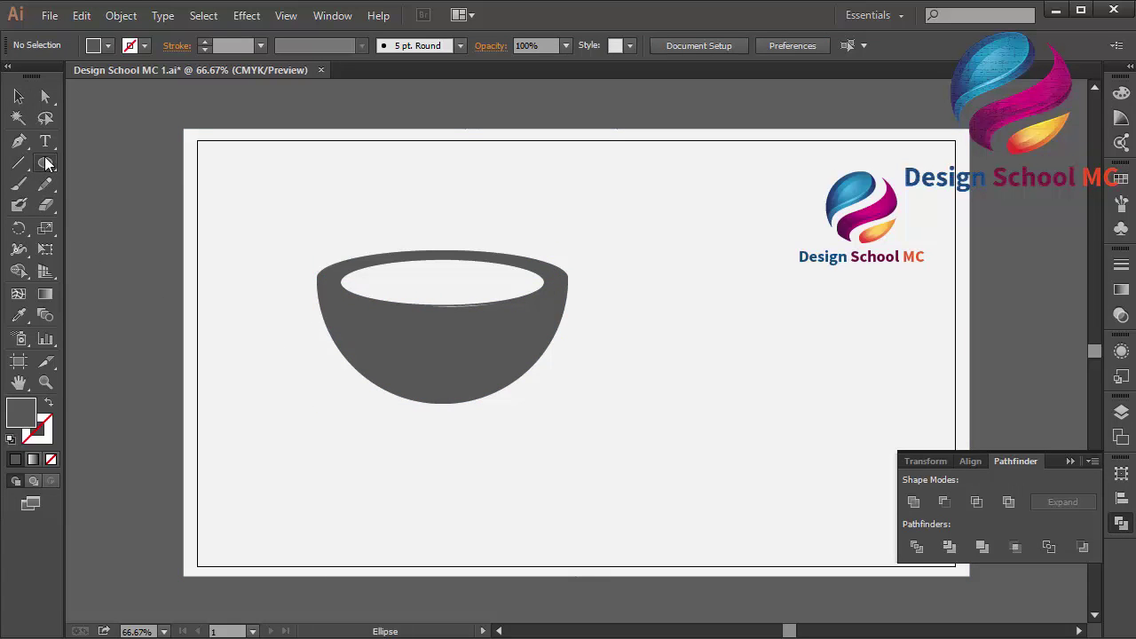
pyautogui.moveTo(224, 178); pyautogui.dragTo(441, 371)
pyautogui.click(18, 96)
pyautogui.click(316, 271)
pyautogui.moveTo(317, 271); pyautogui.dragTo(420, 269)
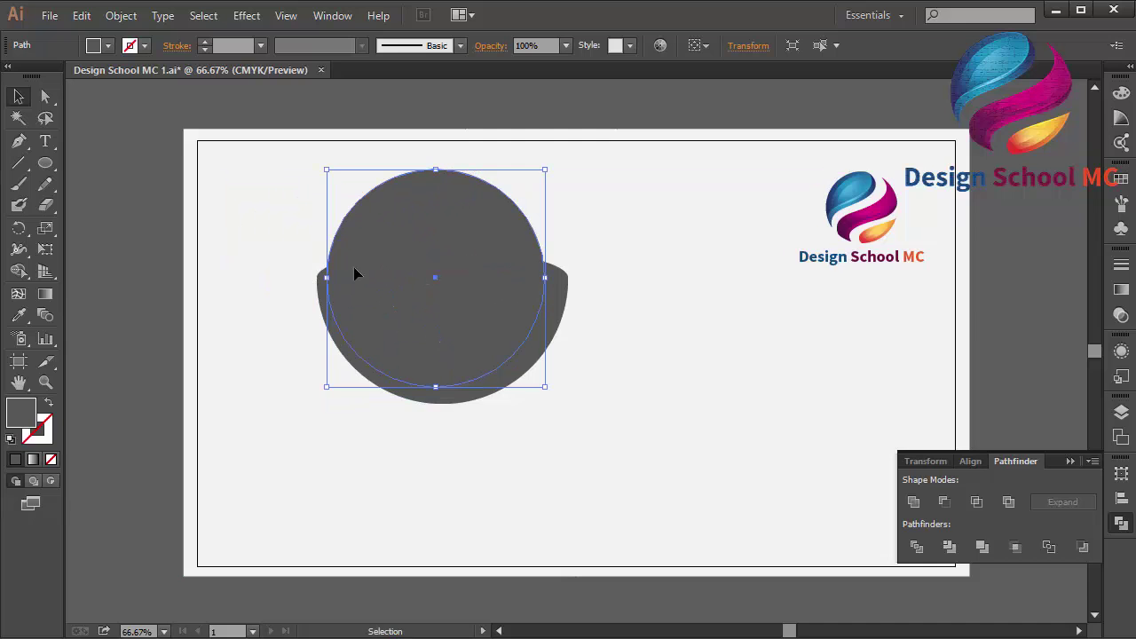
pyautogui.moveTo(326, 277)
pyautogui.mouseDown()
pyautogui.moveTo(302, 279)
pyautogui.moveTo(314, 275)
pyautogui.mouseUp()
# Subtract the circle from the bowl with Minus Front, leaving a thin crescent wall.
pyautogui.keyDown('shift'); pyautogui.click(544, 323); pyautogui.keyUp('shift')
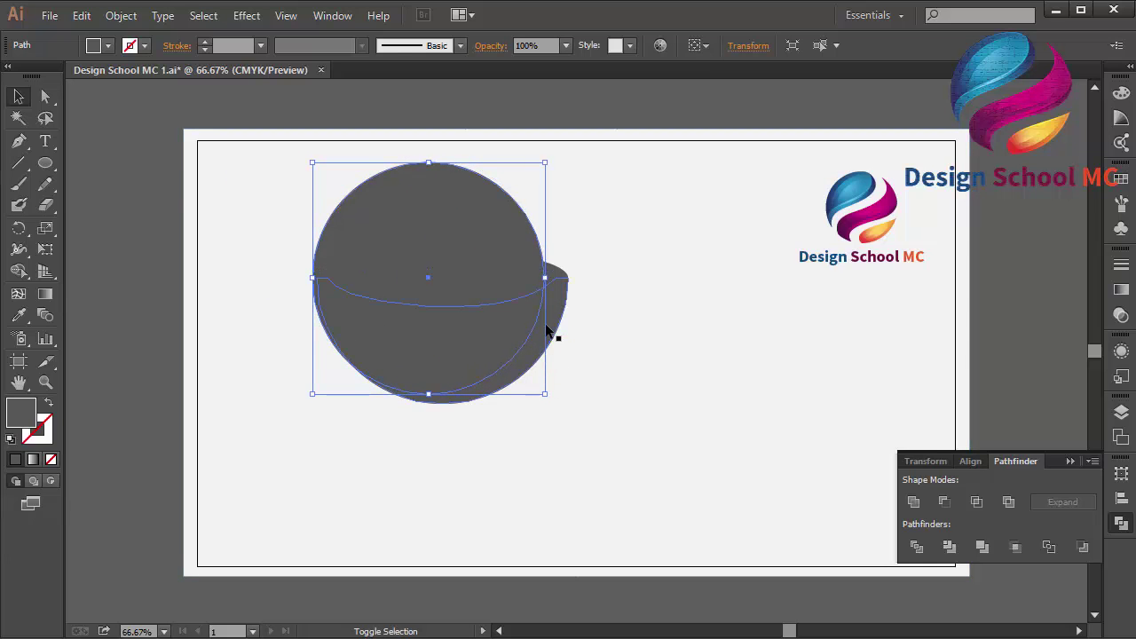
pyautogui.click(949, 500)
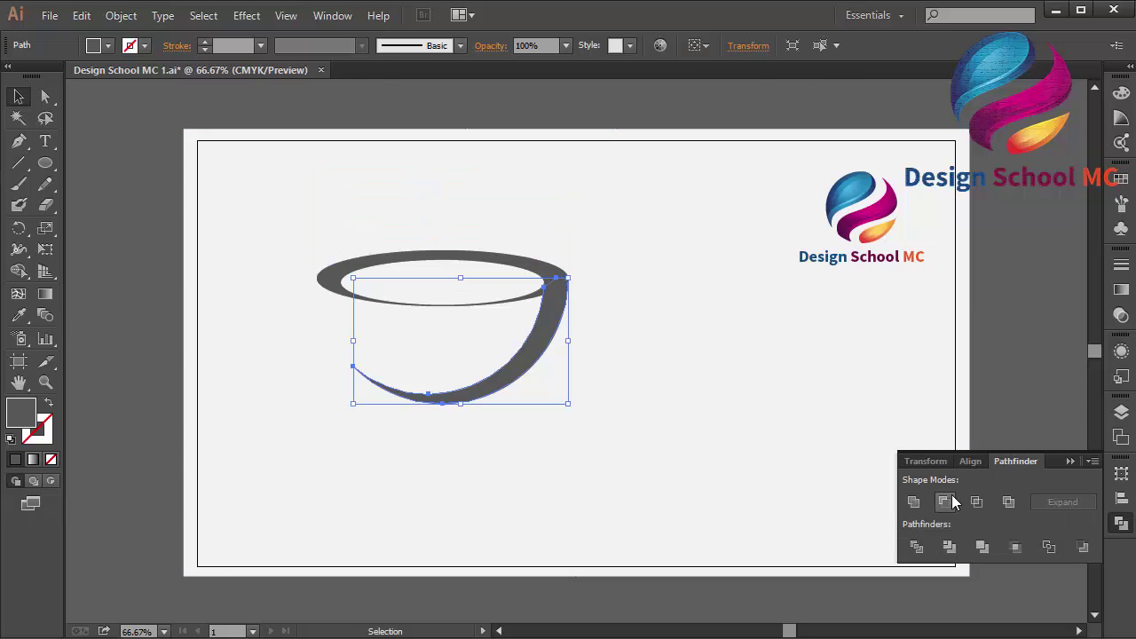
pyautogui.click(1043, 357)
pyautogui.click(1070, 461)
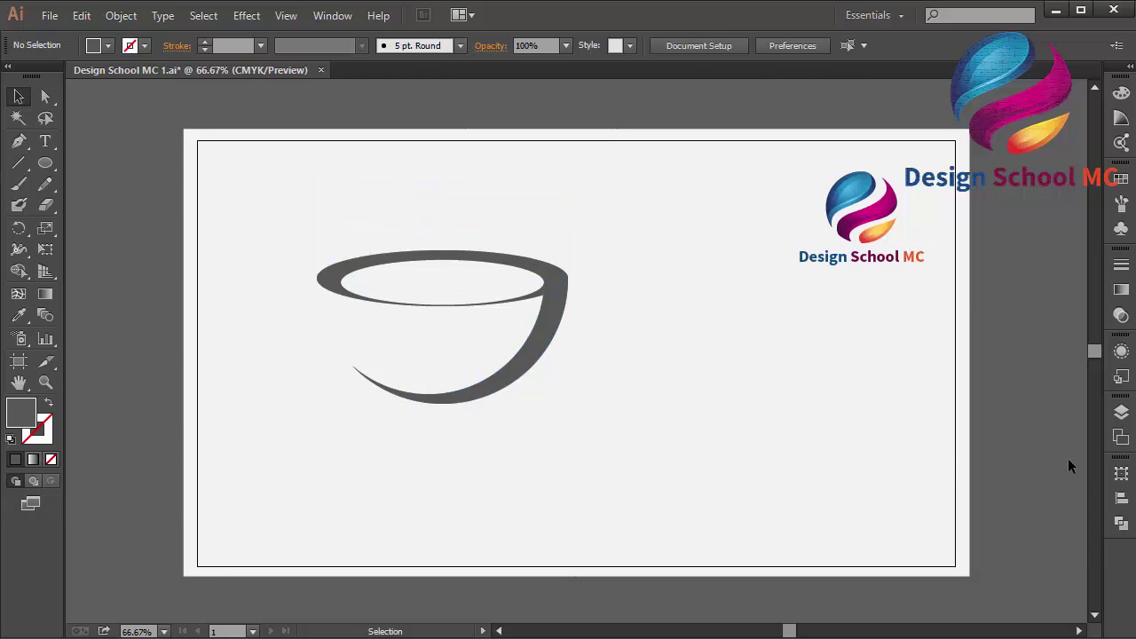
# Draw a flat ellipse below the cup and paste a smaller copy in front.
pyautogui.click(47, 164)
pyautogui.moveTo(313, 441); pyautogui.dragTo(578, 471)
pyautogui.click(18, 99)
pyautogui.click(80, 16)
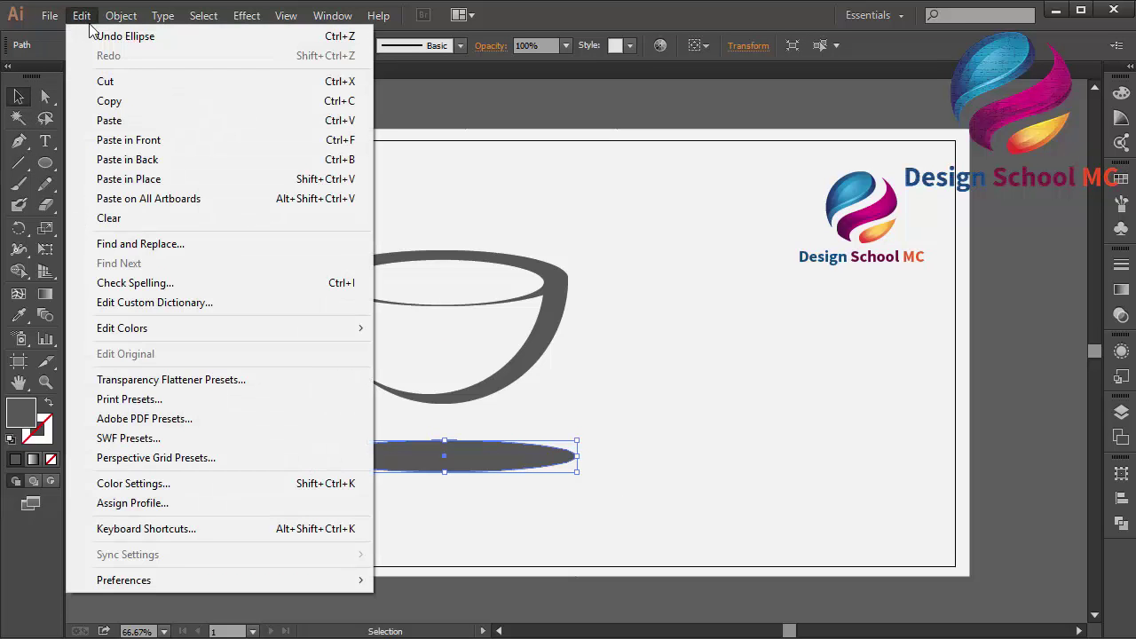
pyautogui.click(111, 100)
pyautogui.click(85, 17)
pyautogui.click(156, 144)
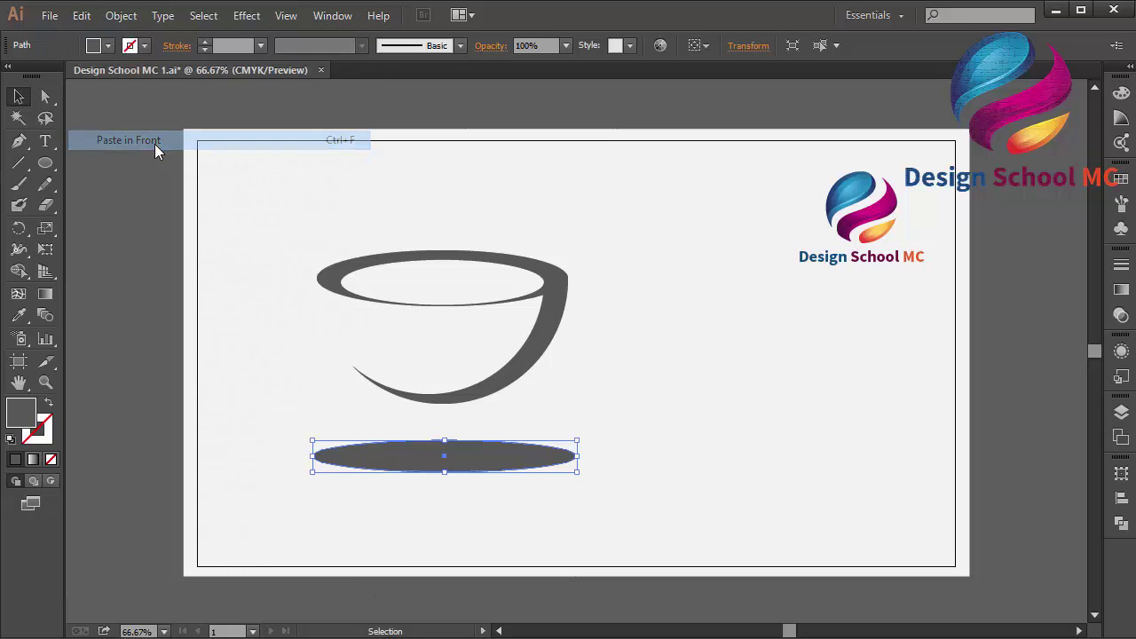
pyautogui.moveTo(446, 475); pyautogui.dragTo(447, 441)
# Cut the small ellipse from the large one and move the saucer ring under the cup.
pyautogui.keyDown('shift'); pyautogui.click(554, 466); pyautogui.keyUp('shift')
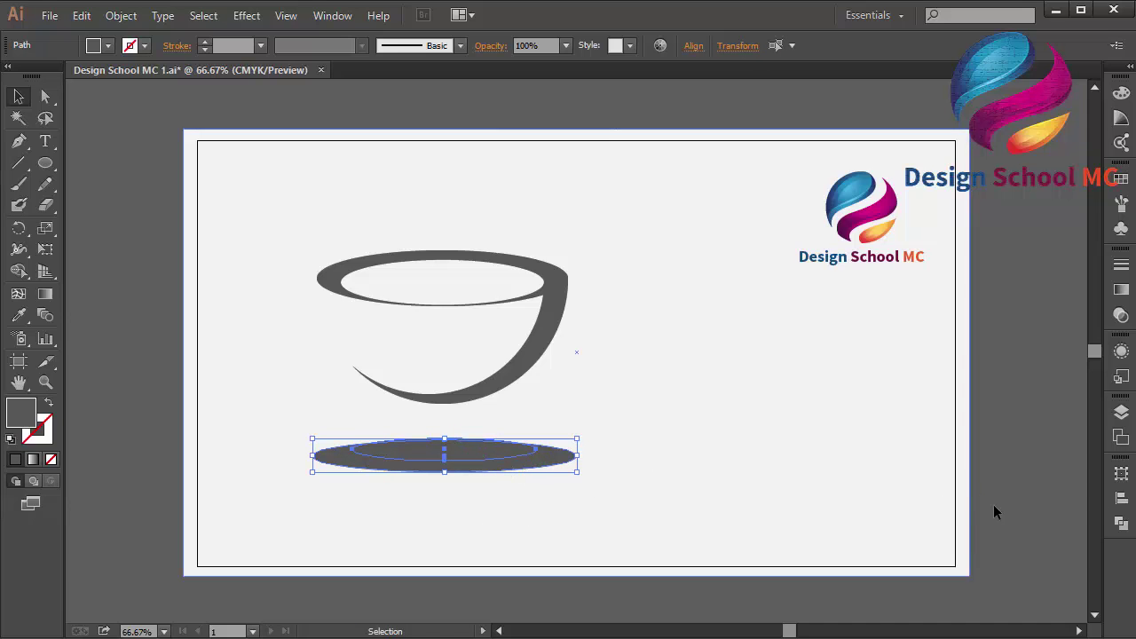
pyautogui.click(1121, 522)
pyautogui.click(943, 501)
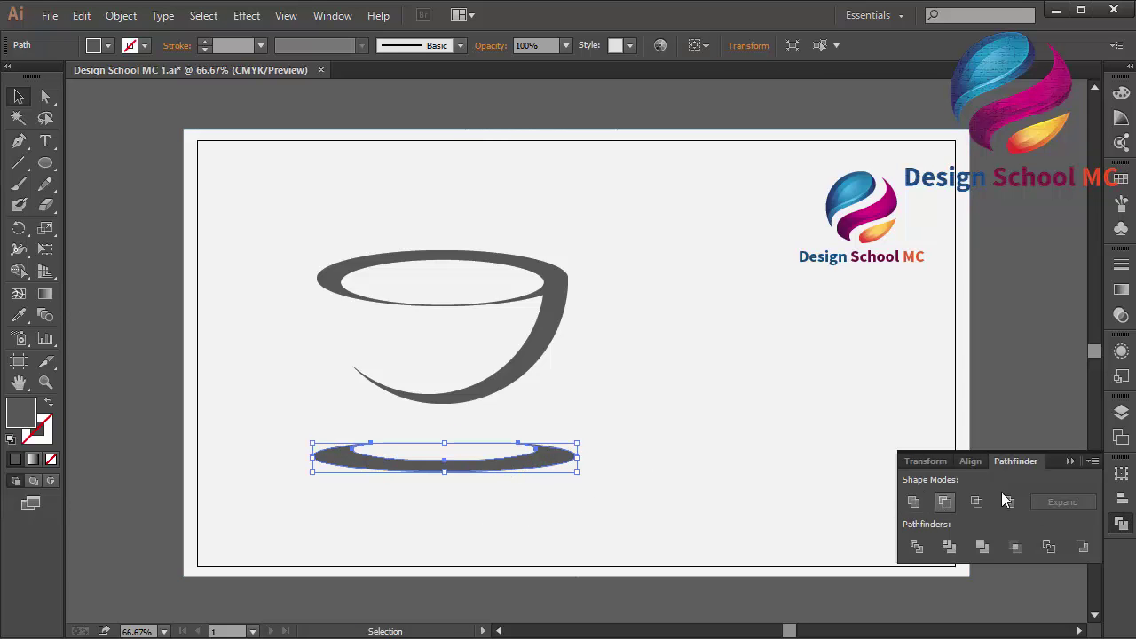
pyautogui.click(1072, 461)
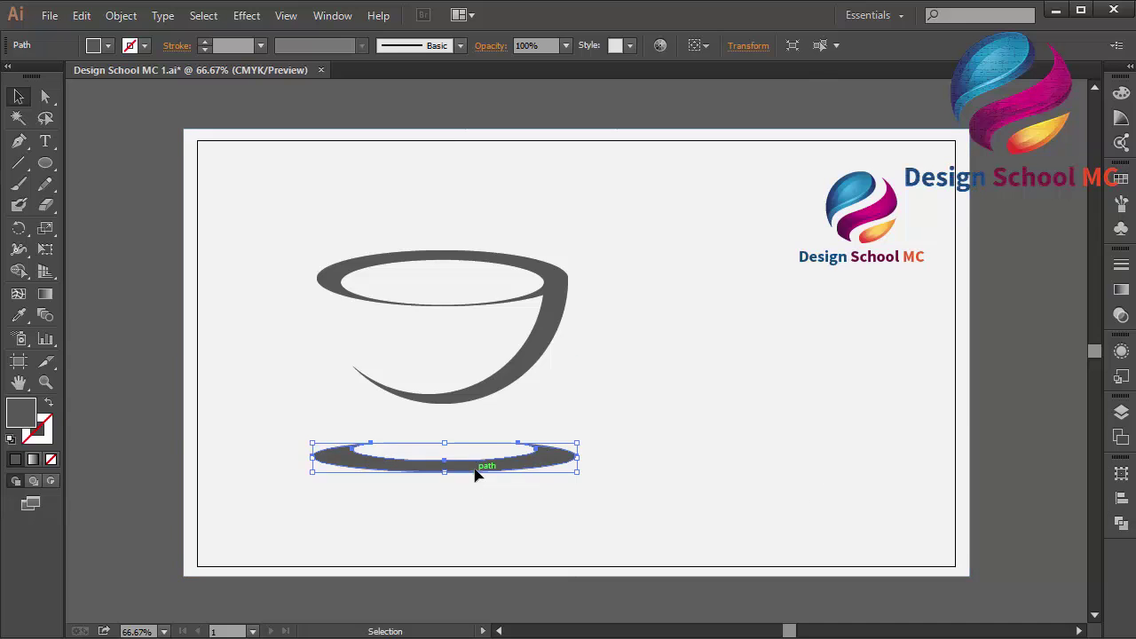
pyautogui.moveTo(475, 475); pyautogui.dragTo(463, 444)
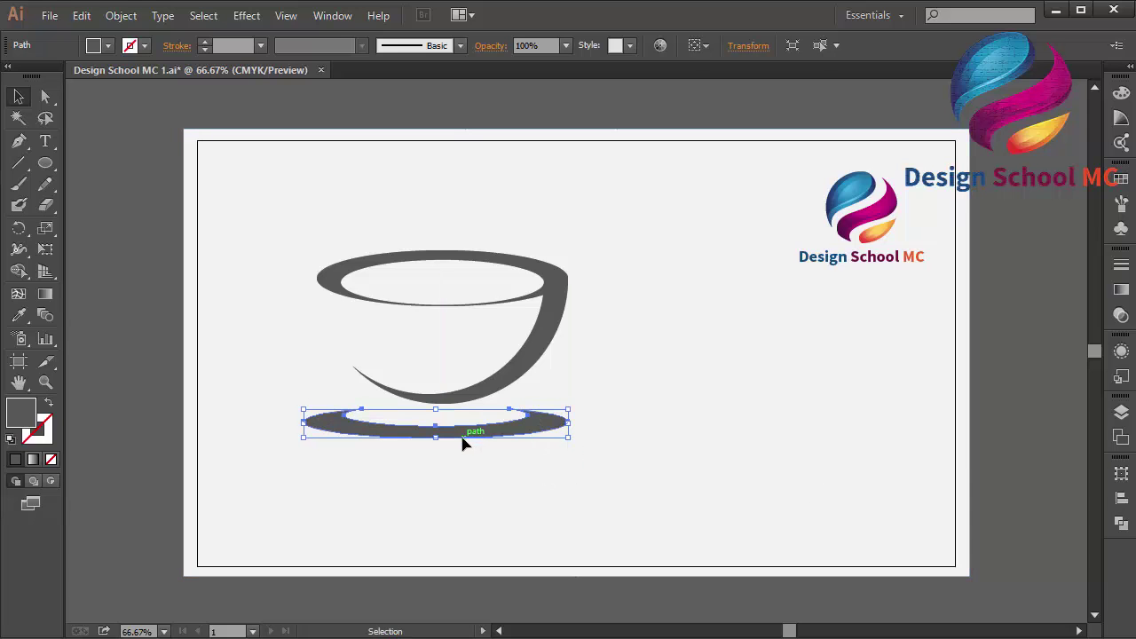
pyautogui.click(133, 240)
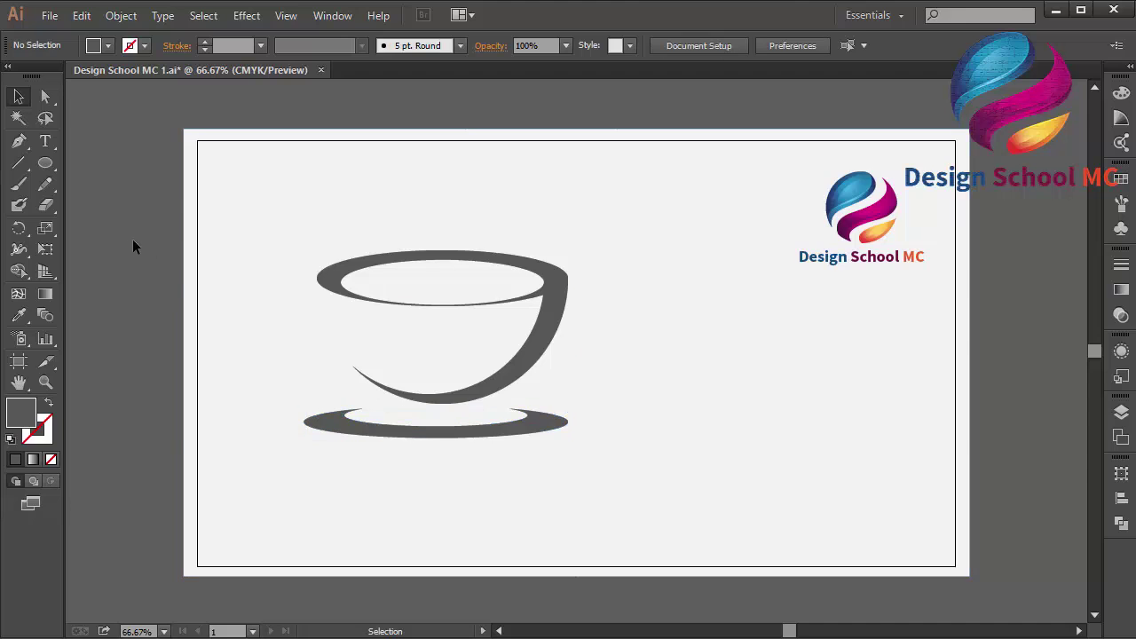
# Draw a closed S-shaped steam wisp above the rim with the Pen tool.
pyautogui.click(20, 142)
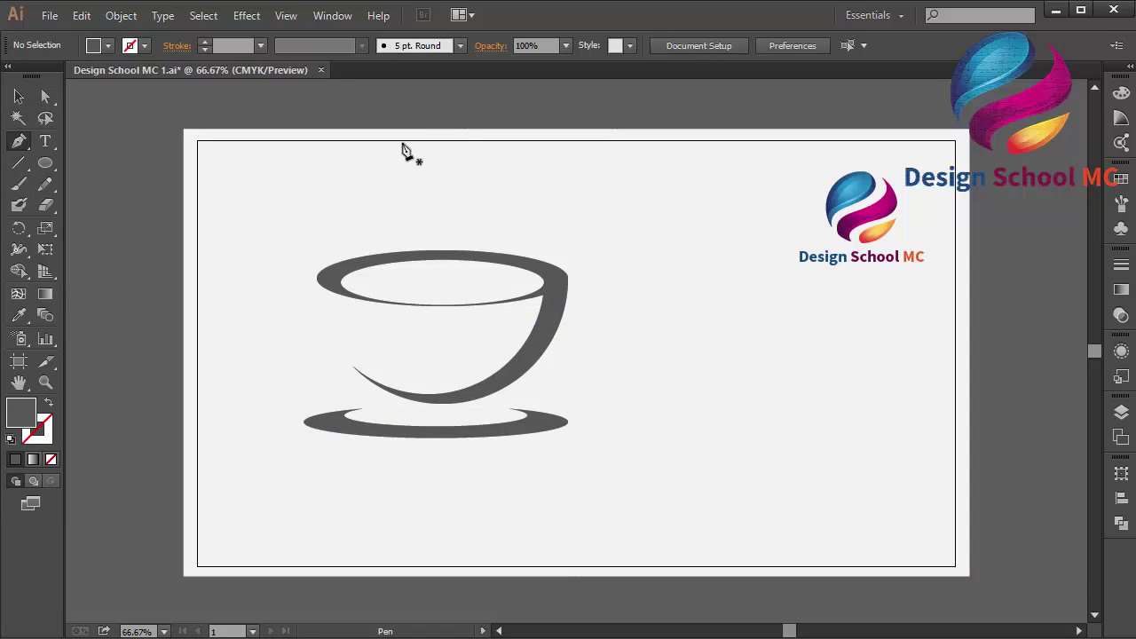
pyautogui.click(404, 140)
pyautogui.moveTo(399, 195); pyautogui.dragTo(434, 226)
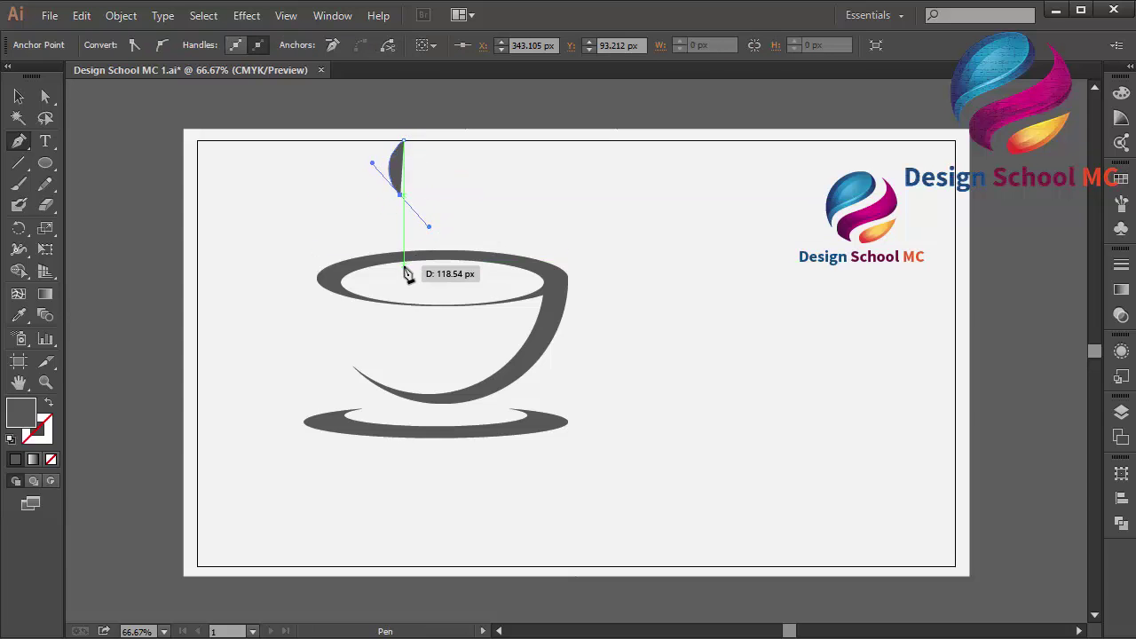
pyautogui.moveTo(400, 275); pyautogui.dragTo(391, 303)
pyautogui.click(400, 276)
pyautogui.moveTo(435, 227); pyautogui.dragTo(430, 189)
pyautogui.moveTo(404, 143); pyautogui.dragTo(422, 117)
# Duplicate the steam wisp with Paste in Front and move the copy right.
pyautogui.click(19, 98)
pyautogui.click(411, 194)
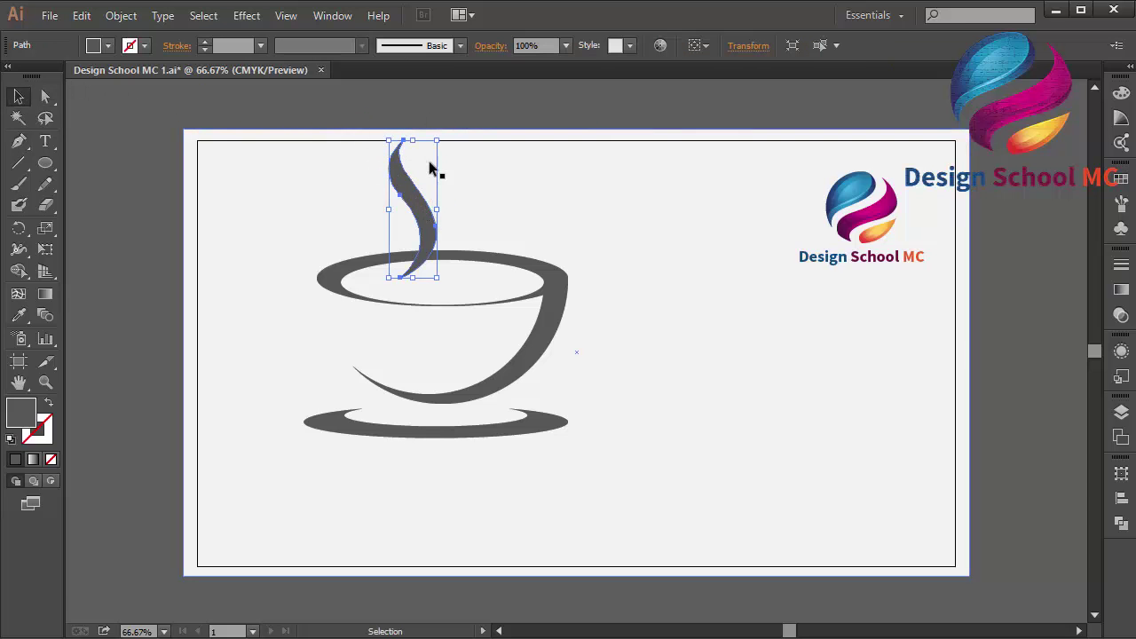
pyautogui.click(81, 15)
pyautogui.click(133, 100)
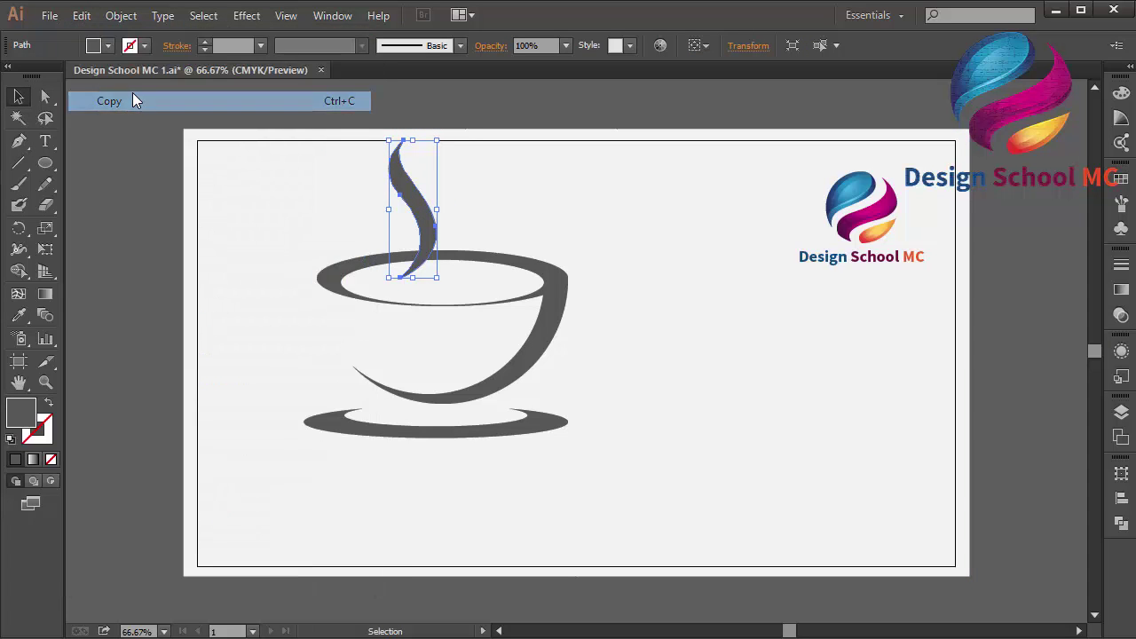
pyautogui.click(80, 15)
pyautogui.click(156, 142)
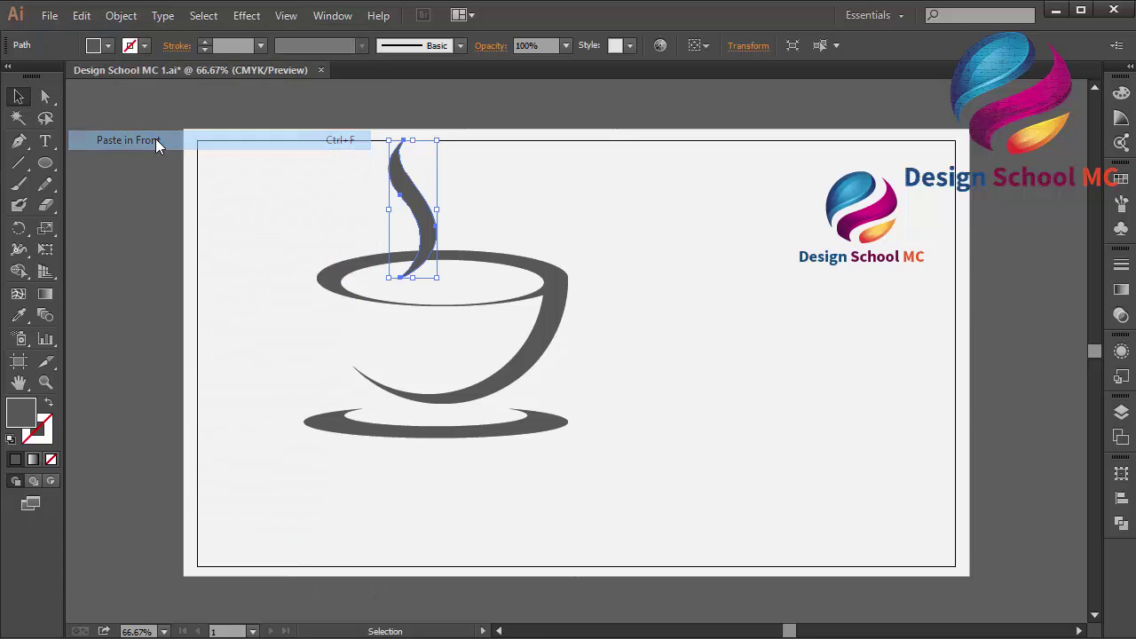
pyautogui.moveTo(426, 213); pyautogui.dragTo(461, 215)
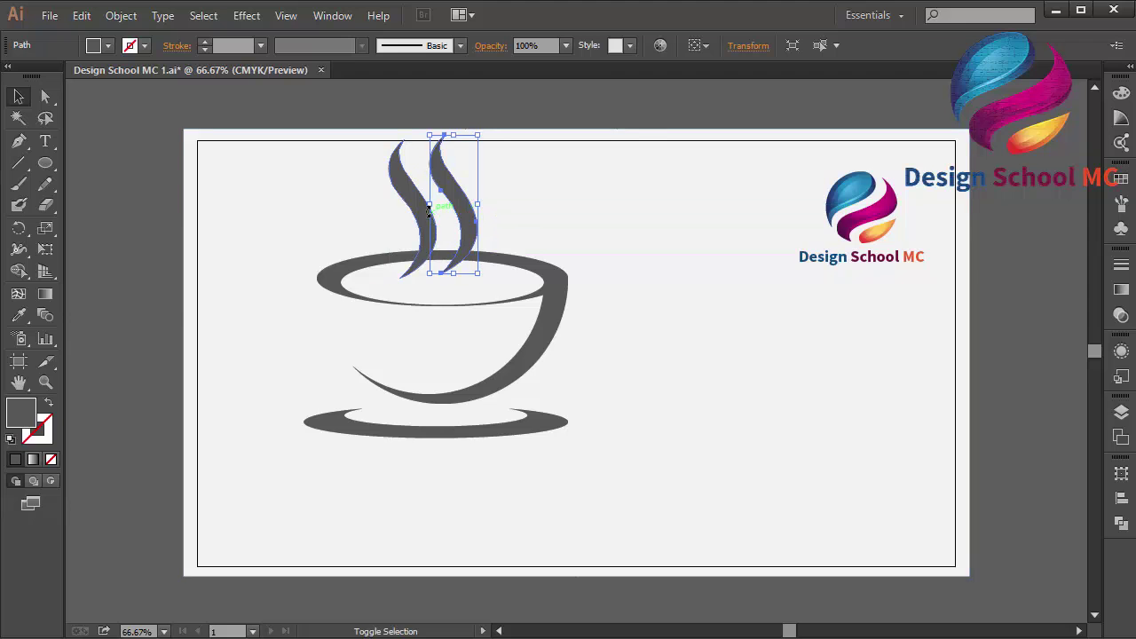
# Move both wisps up above the cup, scale them down and nudge into place.
pyautogui.keyDown('shift'); pyautogui.click(414, 203); pyautogui.keyUp('shift')
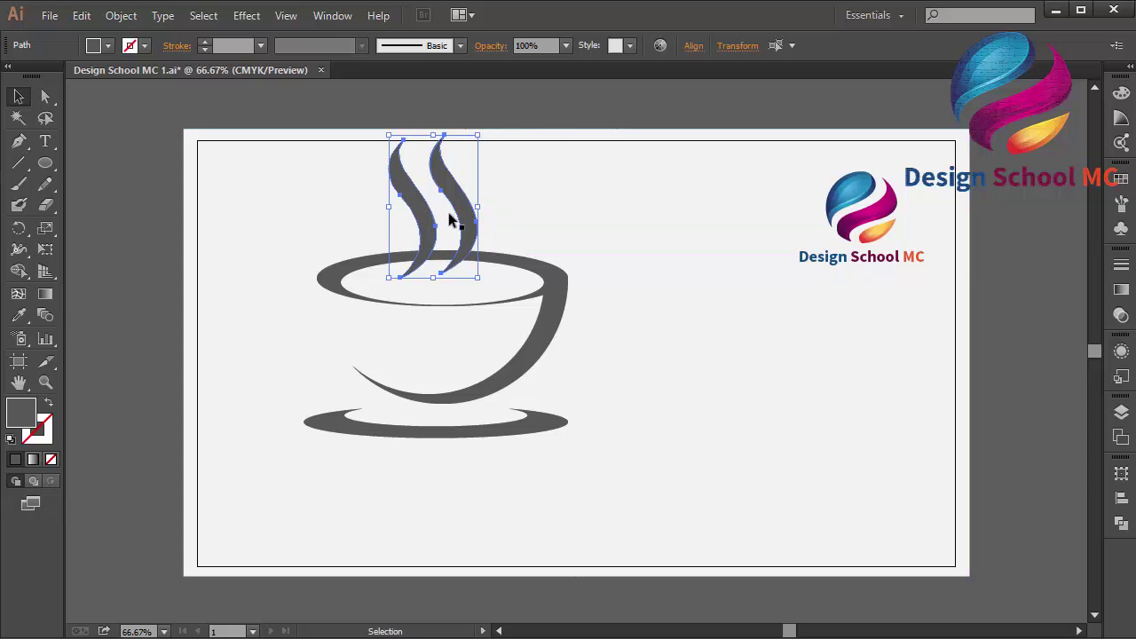
pyautogui.moveTo(471, 226); pyautogui.dragTo(480, 184)
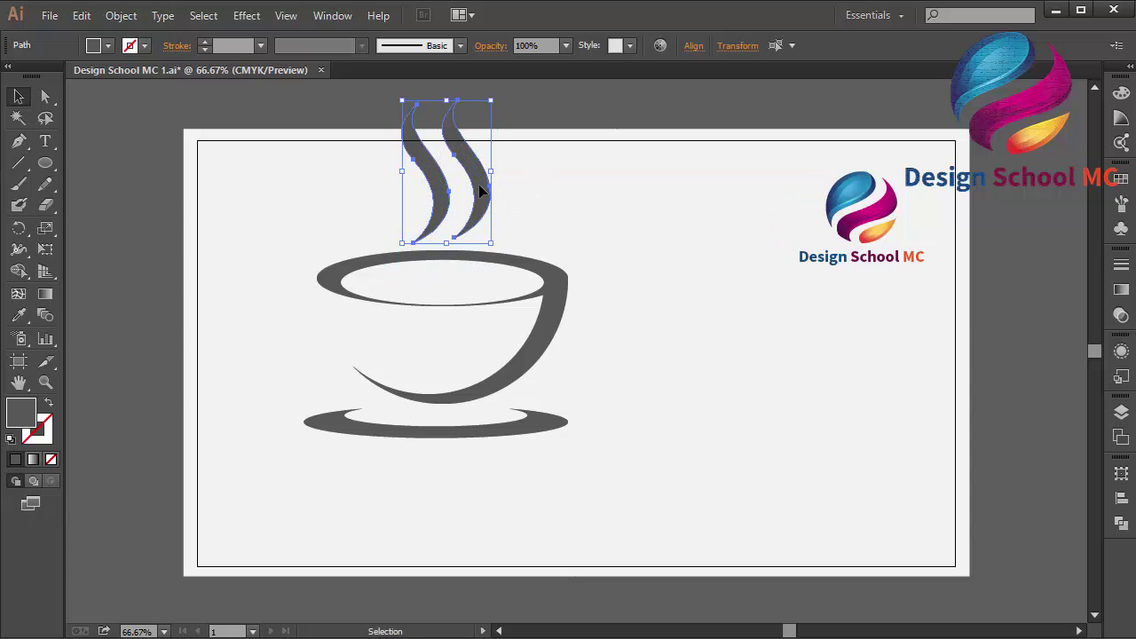
pyautogui.moveTo(444, 105); pyautogui.dragTo(446, 125)
pyautogui.moveTo(459, 164); pyautogui.dragTo(457, 158)
# Group the steam wisps, cup rim and cup body, and move the group.
pyautogui.click(549, 110)
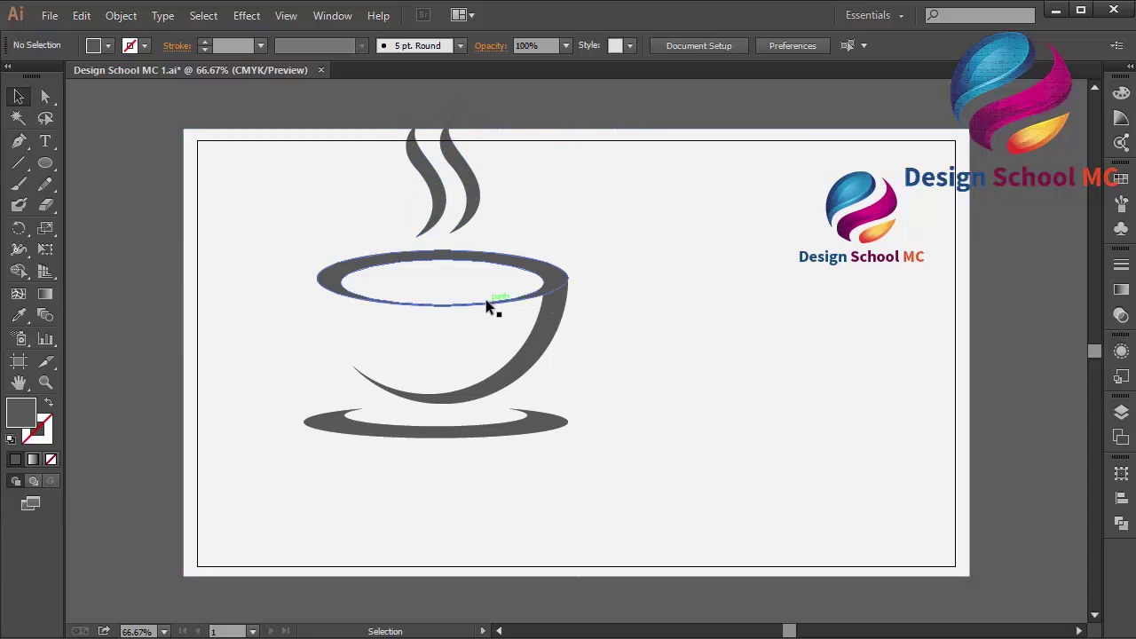
pyautogui.keyDown('shift'); pyautogui.click(442, 192); pyautogui.keyUp('shift')
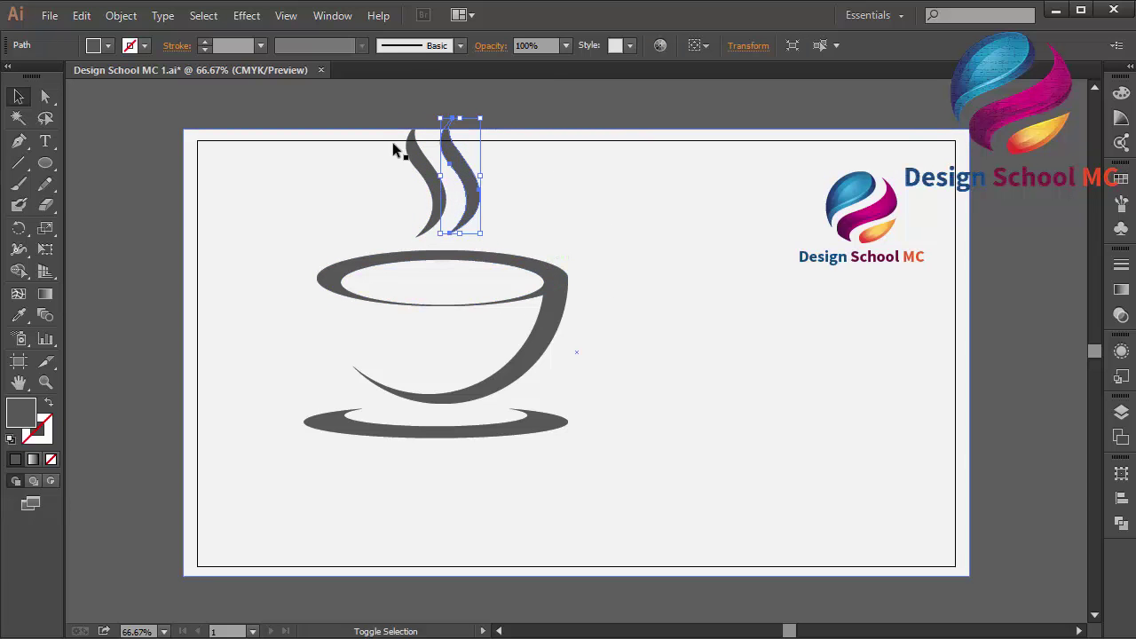
pyautogui.keyDown('shift'); pyautogui.click(425, 158); pyautogui.keyUp('shift')
pyautogui.keyDown('shift'); pyautogui.click(552, 284); pyautogui.keyUp('shift')
pyautogui.keyDown('shift'); pyautogui.click(536, 377); pyautogui.keyUp('shift')
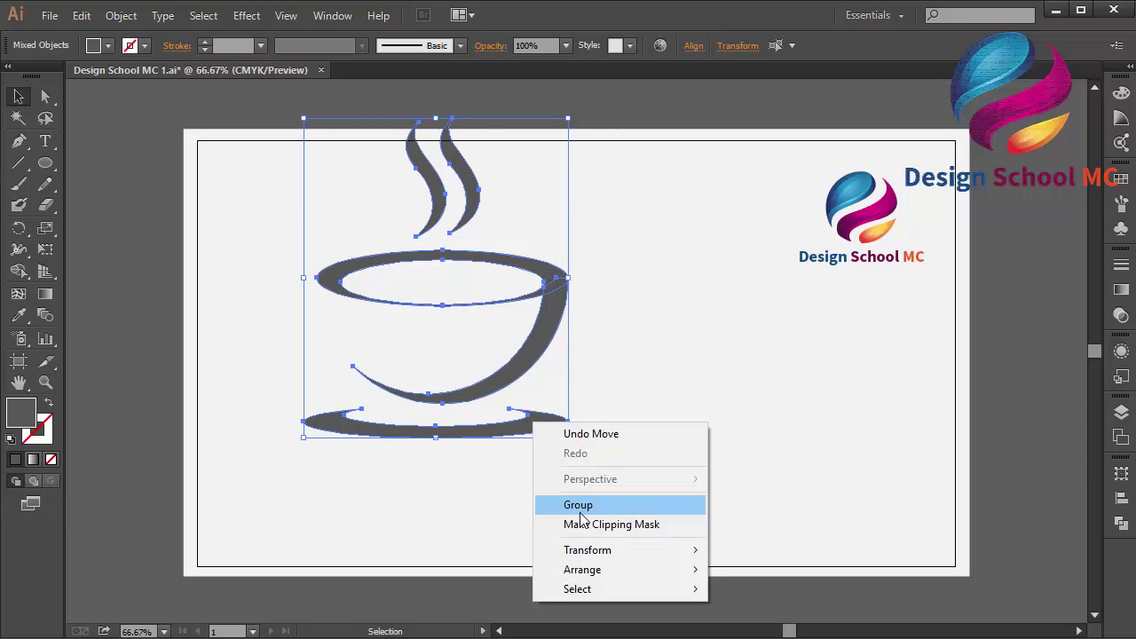
pyautogui.click(579, 506)
pyautogui.moveTo(539, 356); pyautogui.dragTo(640, 424)
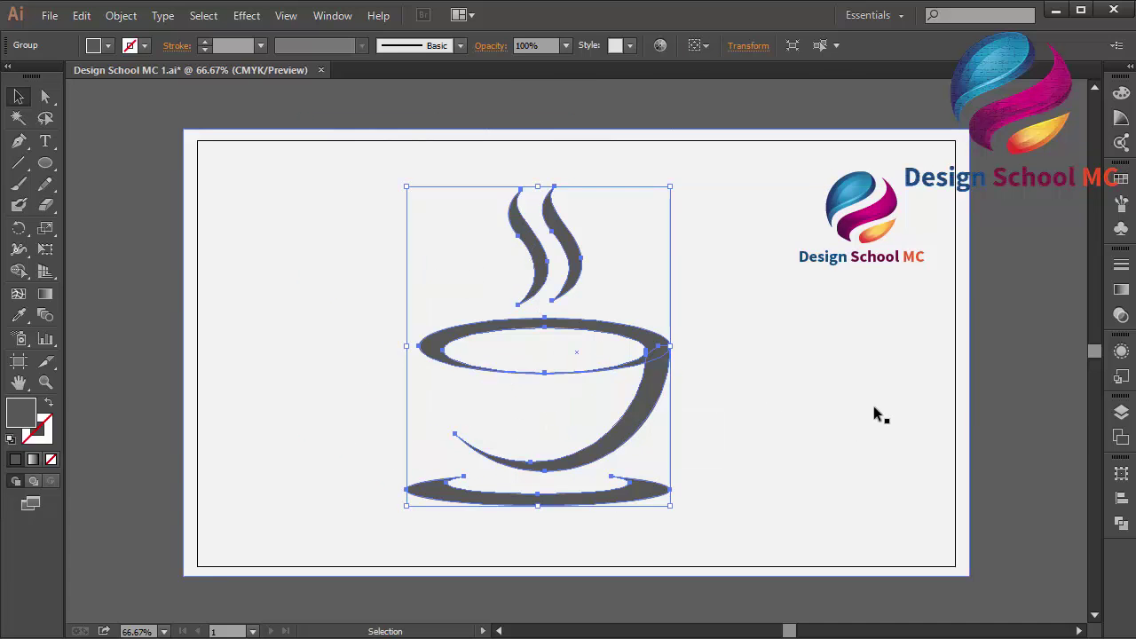
# Zoom out, shift the cup group slightly right, then zoom back in.
pyautogui.hotkey('ctrl', '-')
pyautogui.hotkey('ctrl', '-')
pyautogui.hotkey('ctrl', '-')
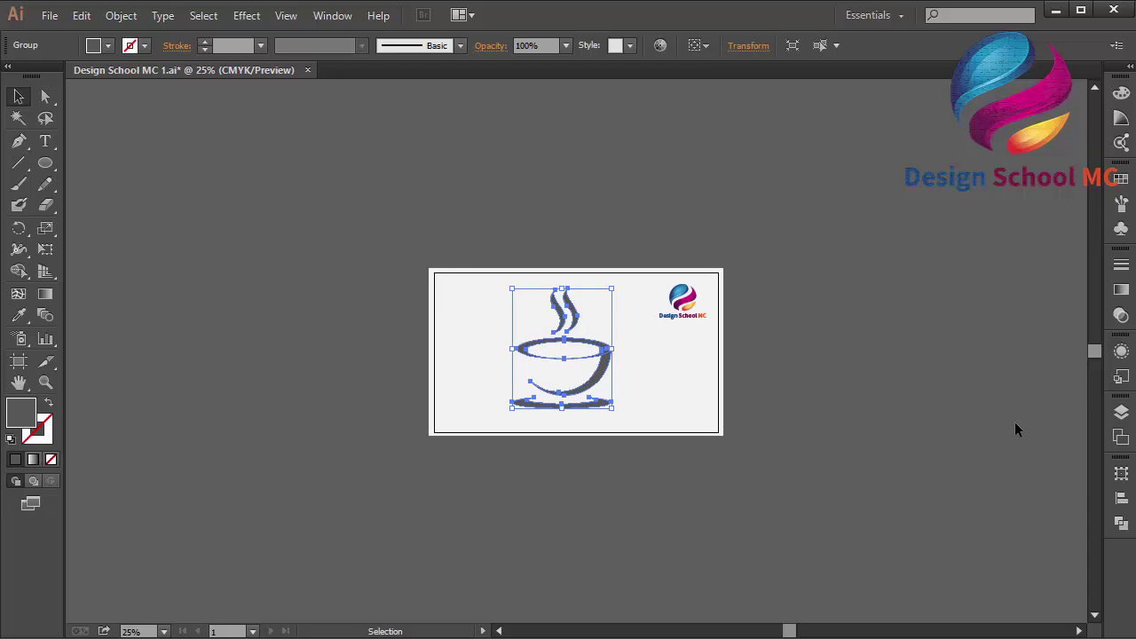
pyautogui.click(1016, 429)
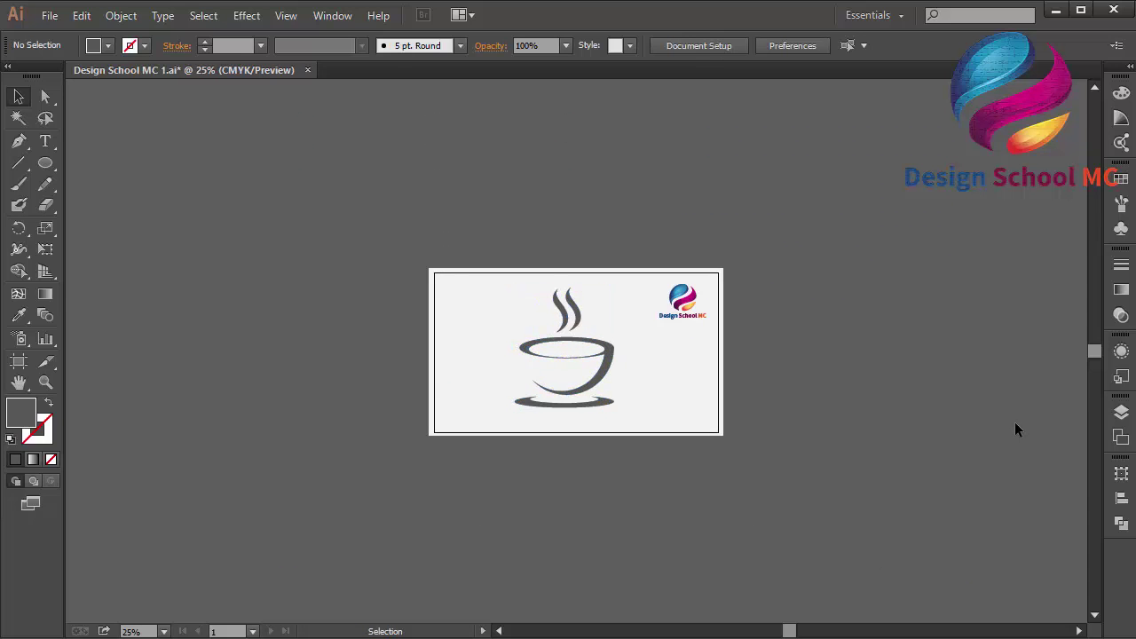
pyautogui.click(608, 353)
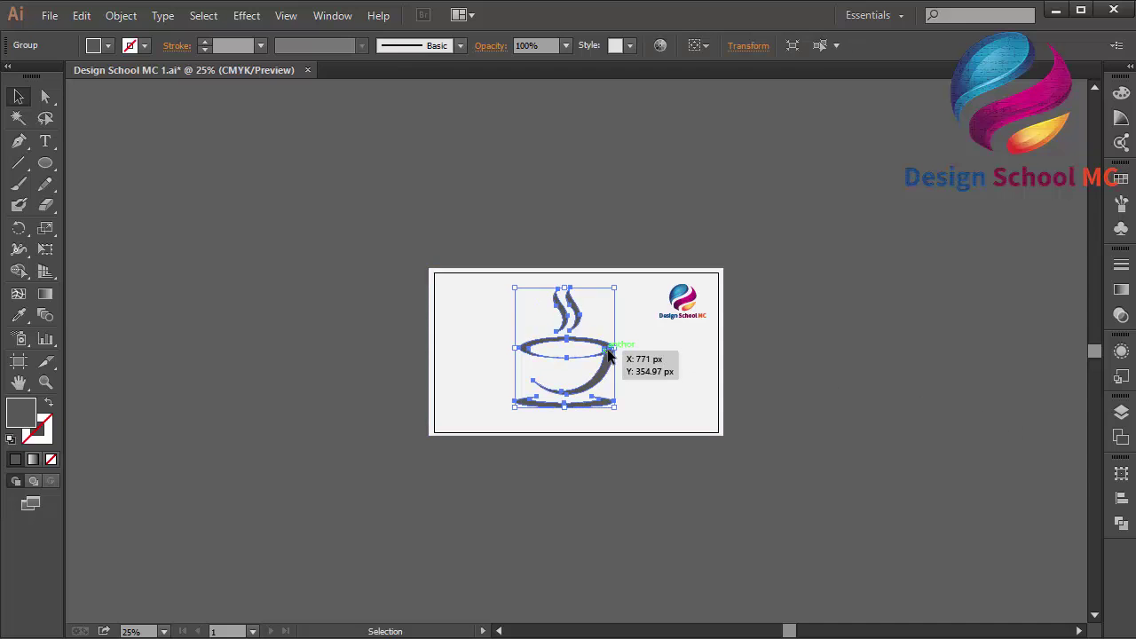
pyautogui.moveTo(609, 353)
pyautogui.mouseDown()
pyautogui.moveTo(644, 358)
pyautogui.moveTo(615, 353)
pyautogui.mouseUp()
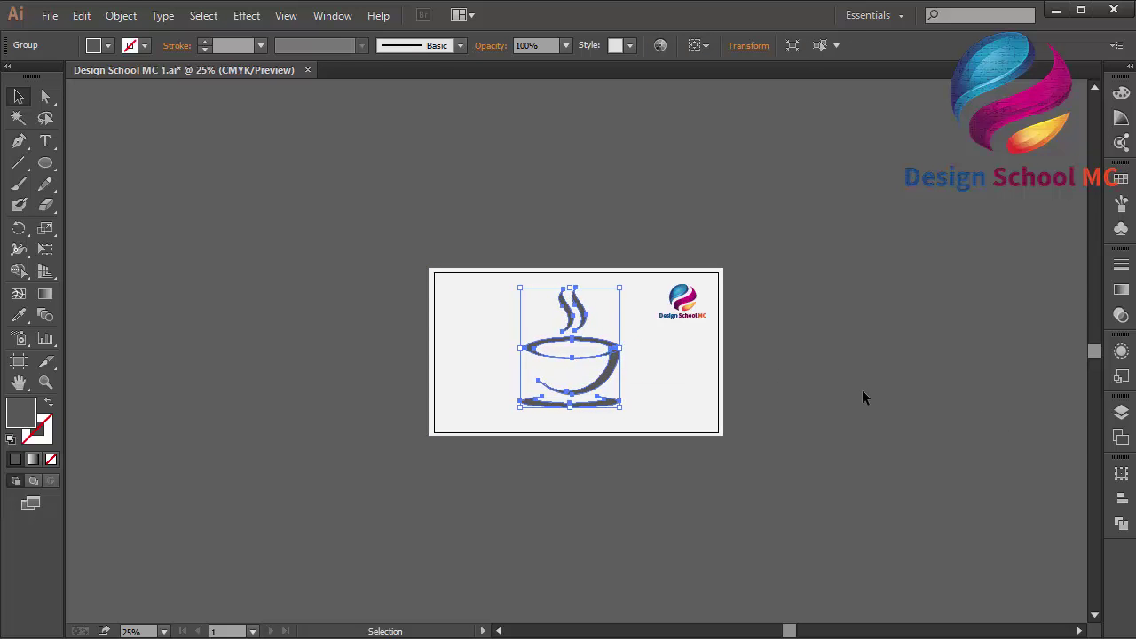
pyautogui.press('Right')
pyautogui.press('Right')
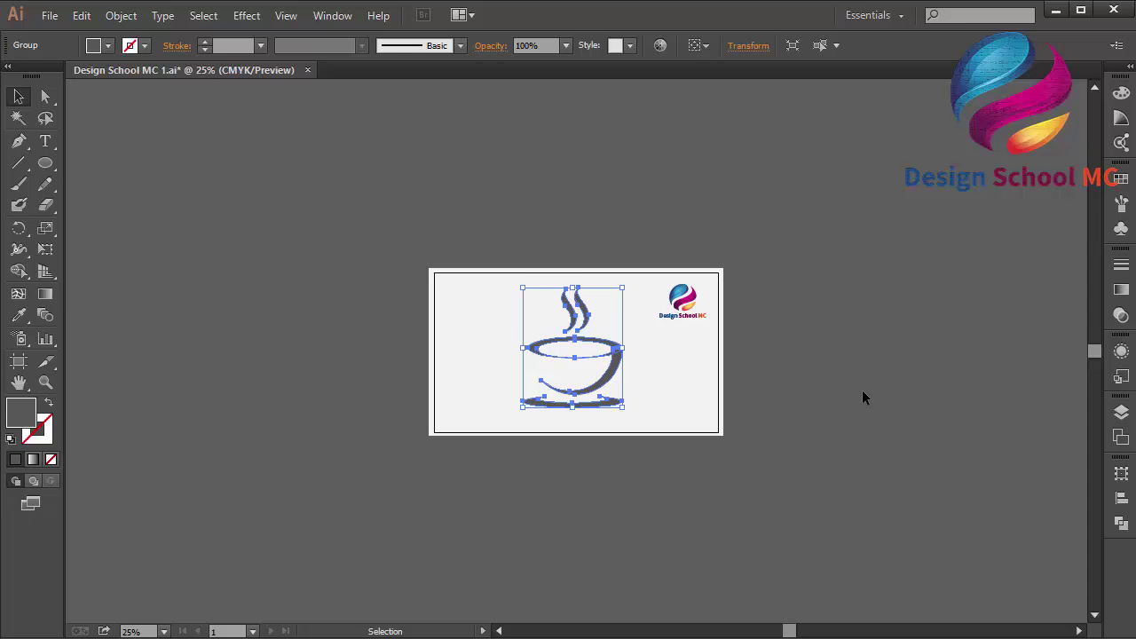
pyautogui.click(862, 391)
pyautogui.hotkey('ctrl', '+')
pyautogui.hotkey('ctrl', '+')
pyautogui.hotkey('ctrl', '+')
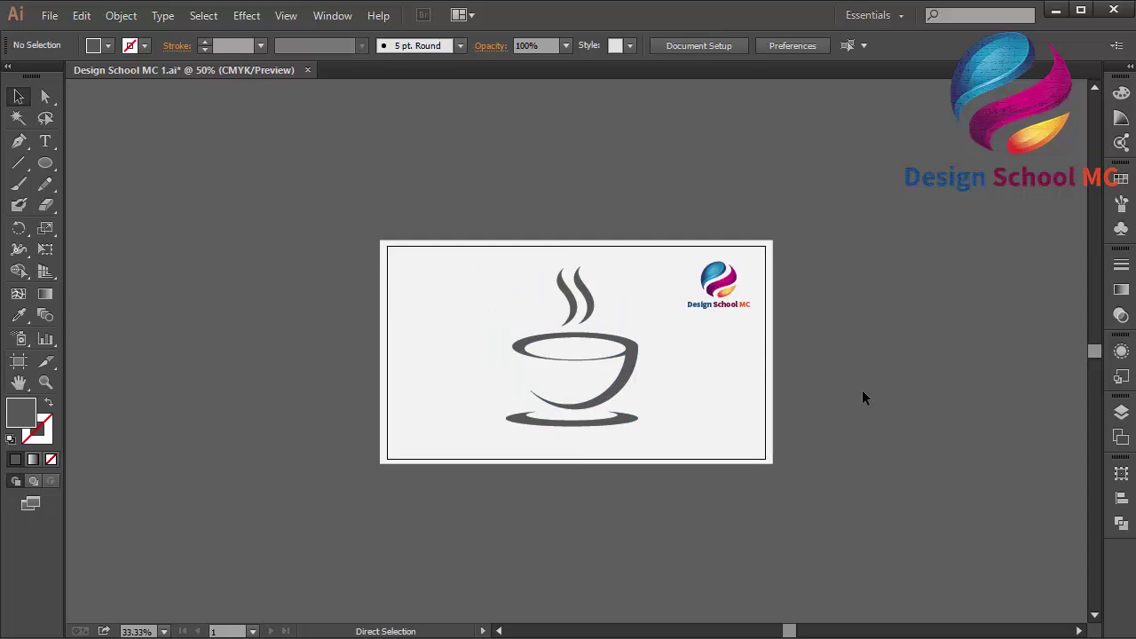
# Ungroup the cup artwork into separate shapes.
pyautogui.click(674, 353)
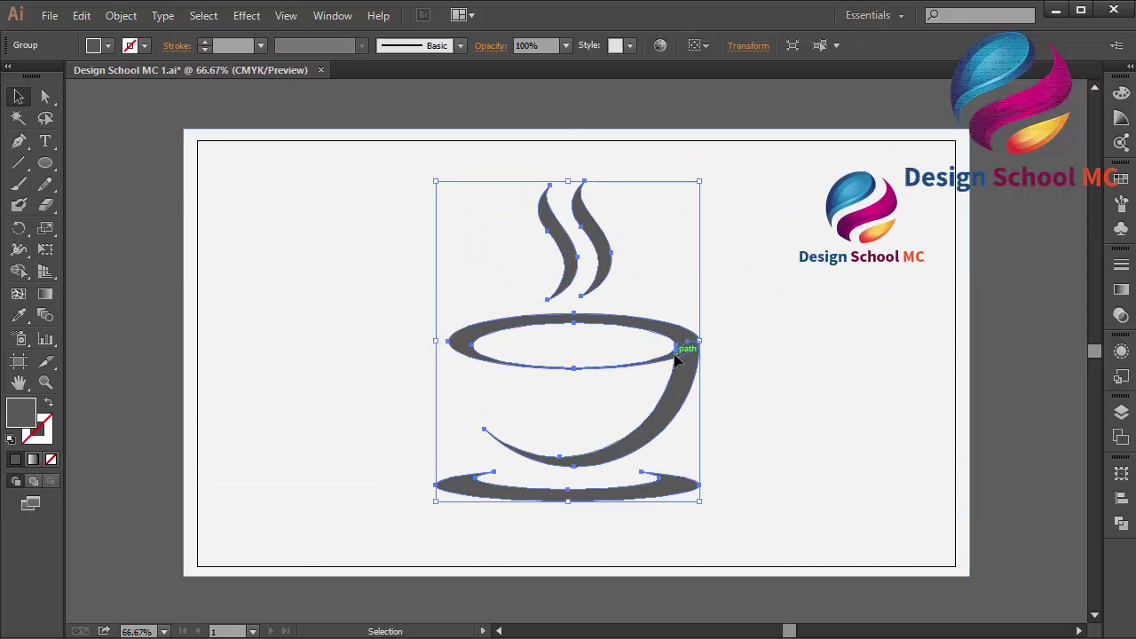
pyautogui.rightClick(676, 354)
pyautogui.click(720, 470)
pyautogui.click(847, 406)
# Fill the cup body and rim with dark brown 663A00.
pyautogui.click(685, 351)
pyautogui.keyDown('shift'); pyautogui.click(677, 330); pyautogui.keyUp('shift')
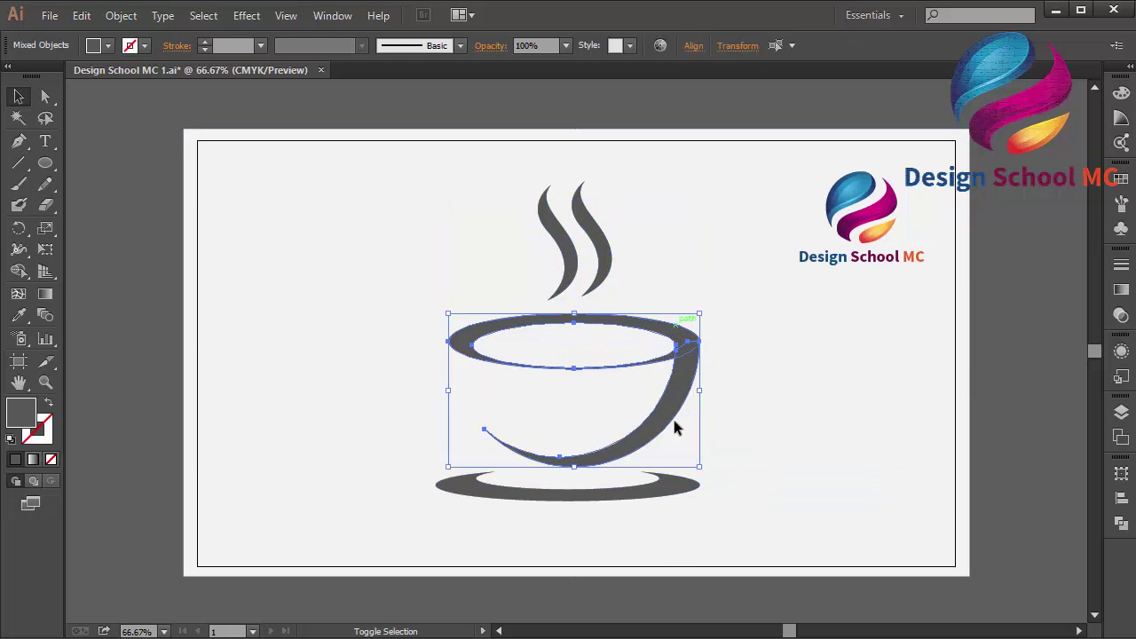
pyautogui.doubleClick(33, 417)
pyautogui.write('000066')
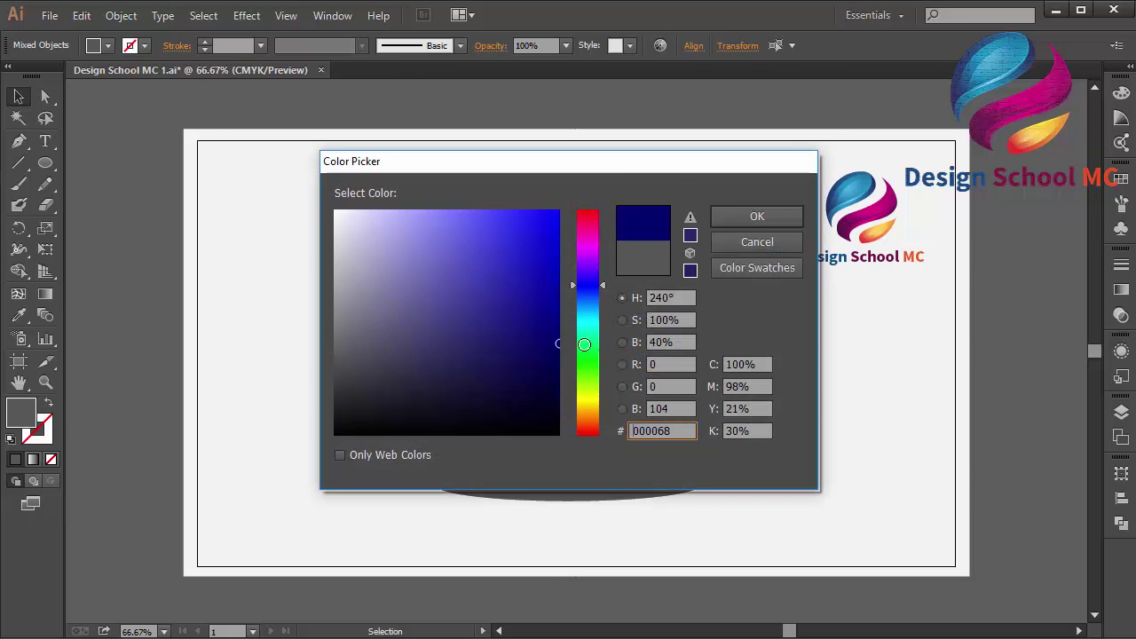
pyautogui.click(593, 414)
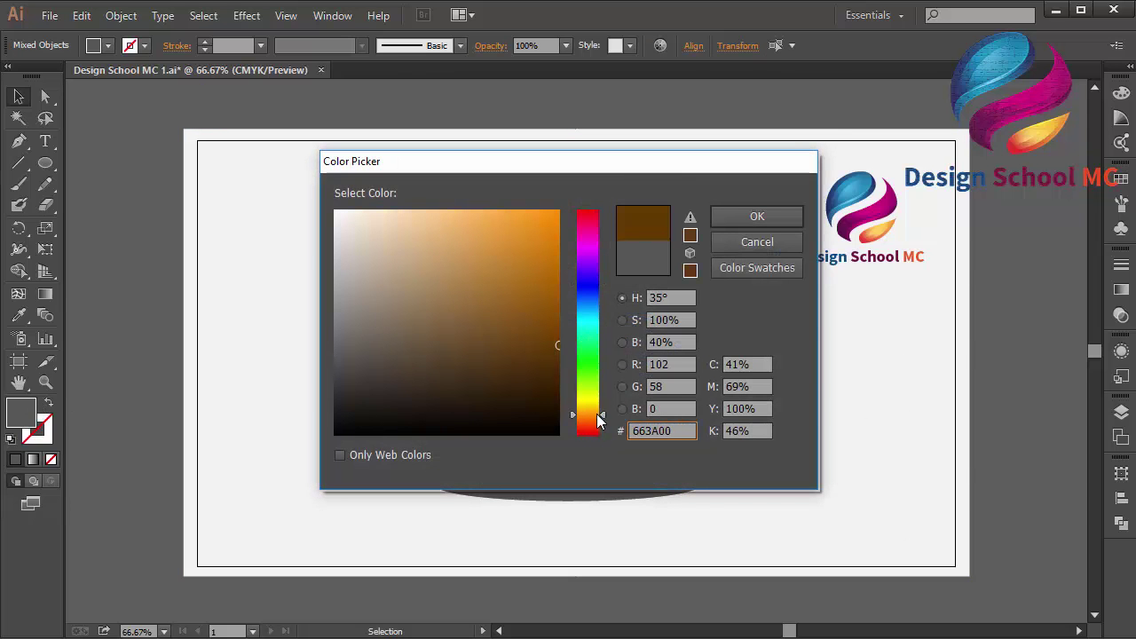
pyautogui.click(675, 429)
pyautogui.click(762, 216)
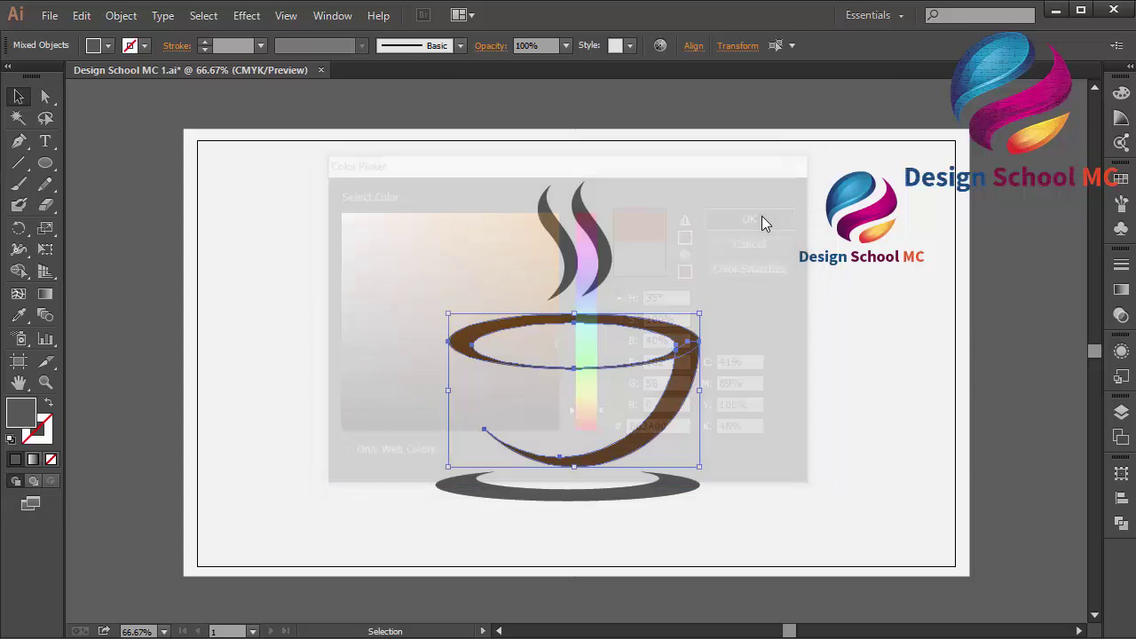
# Fill both steam wisps and the saucer with tan B7914E.
pyautogui.click(569, 246)
pyautogui.keyDown('shift'); pyautogui.click(551, 221); pyautogui.keyUp('shift')
pyautogui.keyDown('shift'); pyautogui.click(660, 494); pyautogui.keyUp('shift')
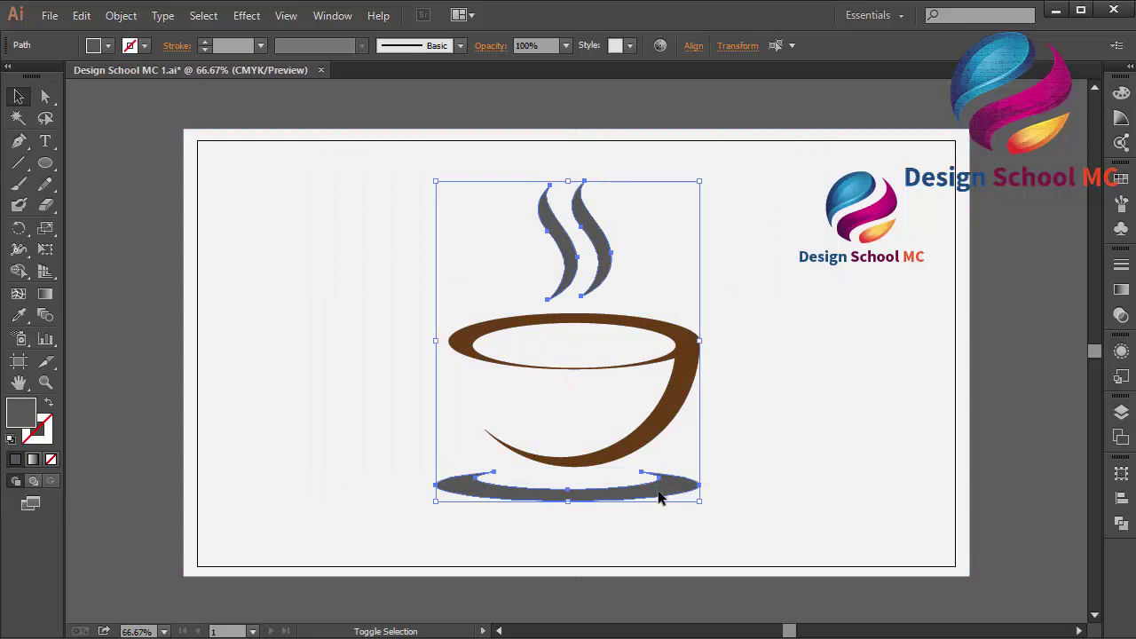
pyautogui.doubleClick(25, 421)
pyautogui.moveTo(531, 362); pyautogui.dragTo(578, 348)
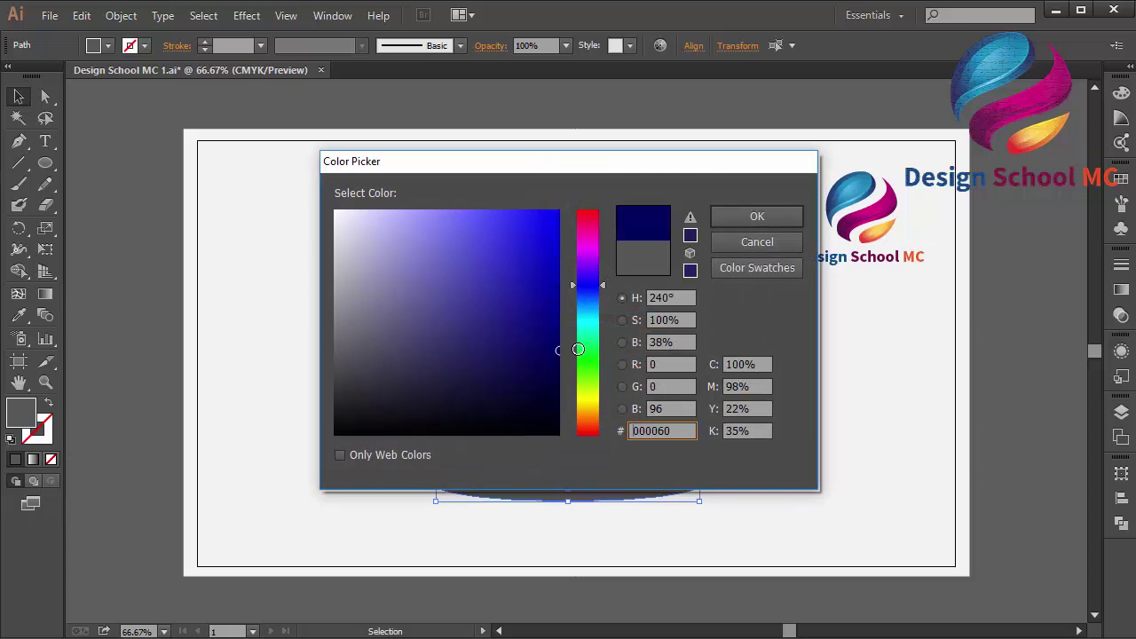
pyautogui.moveTo(589, 410); pyautogui.dragTo(592, 411)
pyautogui.moveTo(508, 328)
pyautogui.mouseDown()
pyautogui.moveTo(496, 281)
pyautogui.moveTo(450, 262)
pyautogui.moveTo(466, 271)
pyautogui.mouseUp()
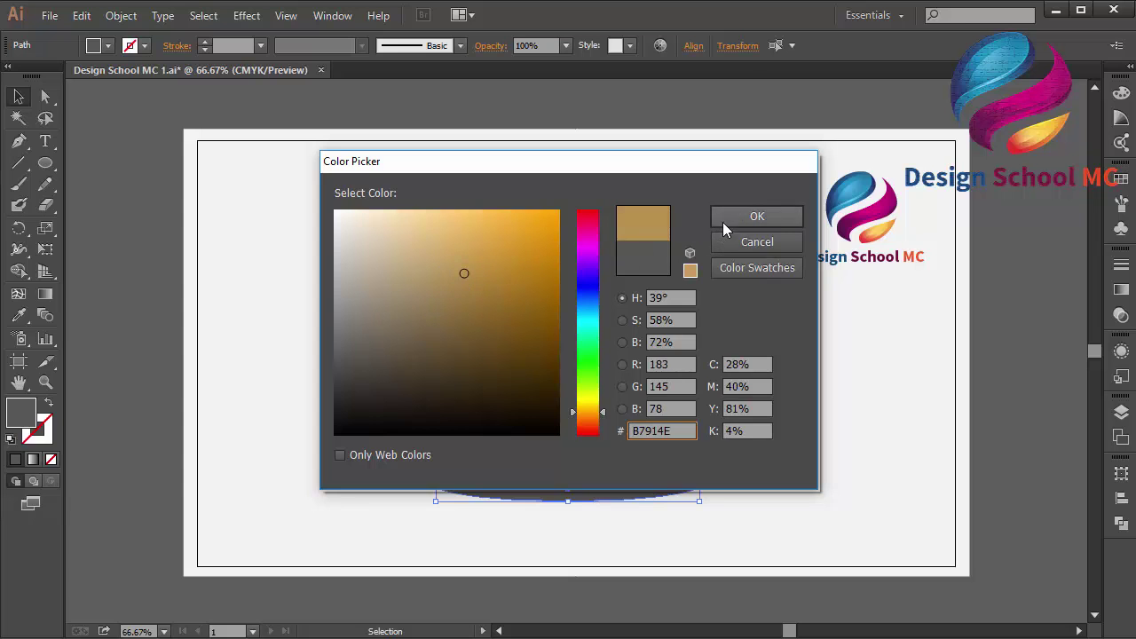
pyautogui.click(721, 222)
pyautogui.click(1002, 300)
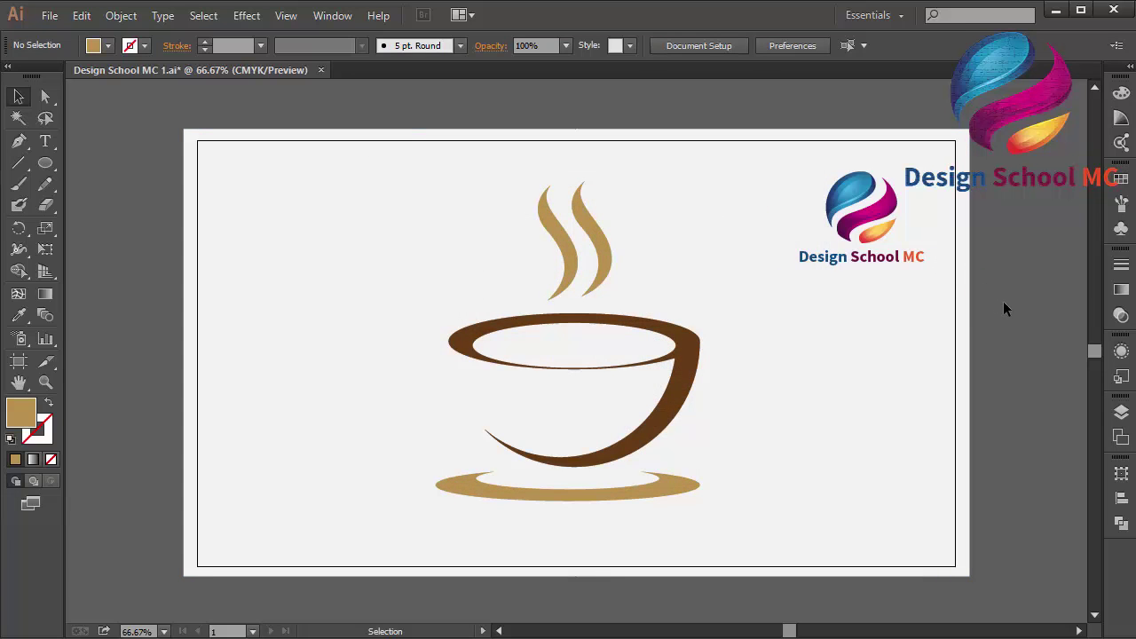
# Draw an ellipse for the coffee surface and resize it to fit inside the cup's rim.
pyautogui.click(52, 165)
pyautogui.moveTo(255, 253); pyautogui.dragTo(632, 331)
pyautogui.click(18, 96)
pyautogui.click(591, 337)
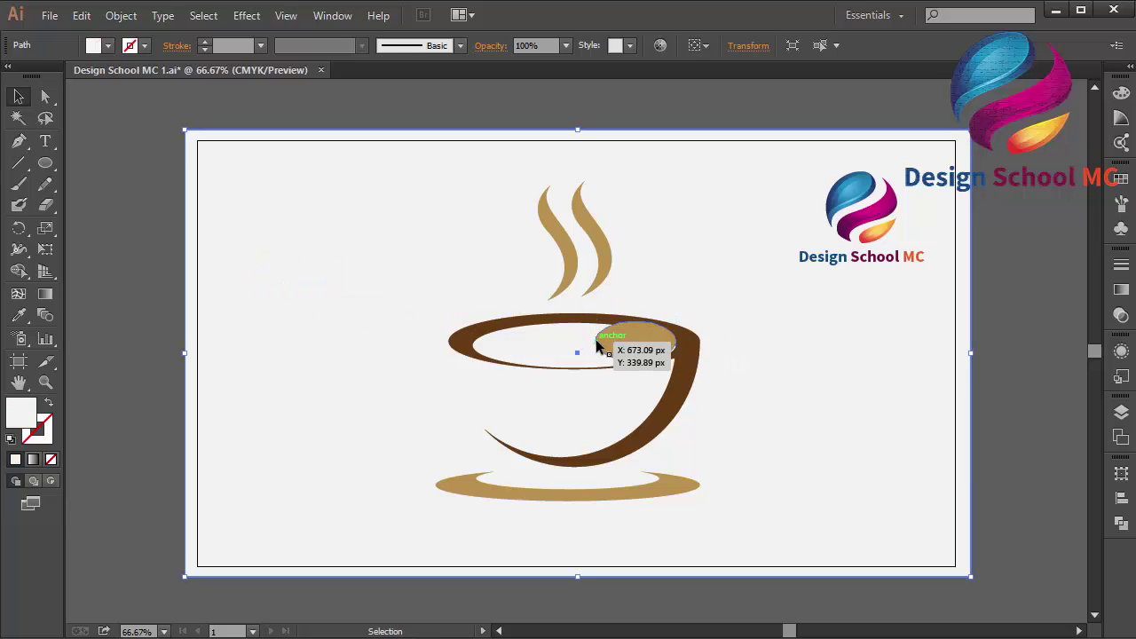
pyautogui.click(610, 341)
pyautogui.click(550, 340)
pyautogui.click(614, 343)
pyautogui.moveTo(597, 346)
pyautogui.mouseDown()
pyautogui.moveTo(552, 345)
pyautogui.moveTo(619, 347)
pyautogui.mouseUp()
# Copy the cup body's fill hex value 643C16 from the Color Picker.
pyautogui.click(695, 373)
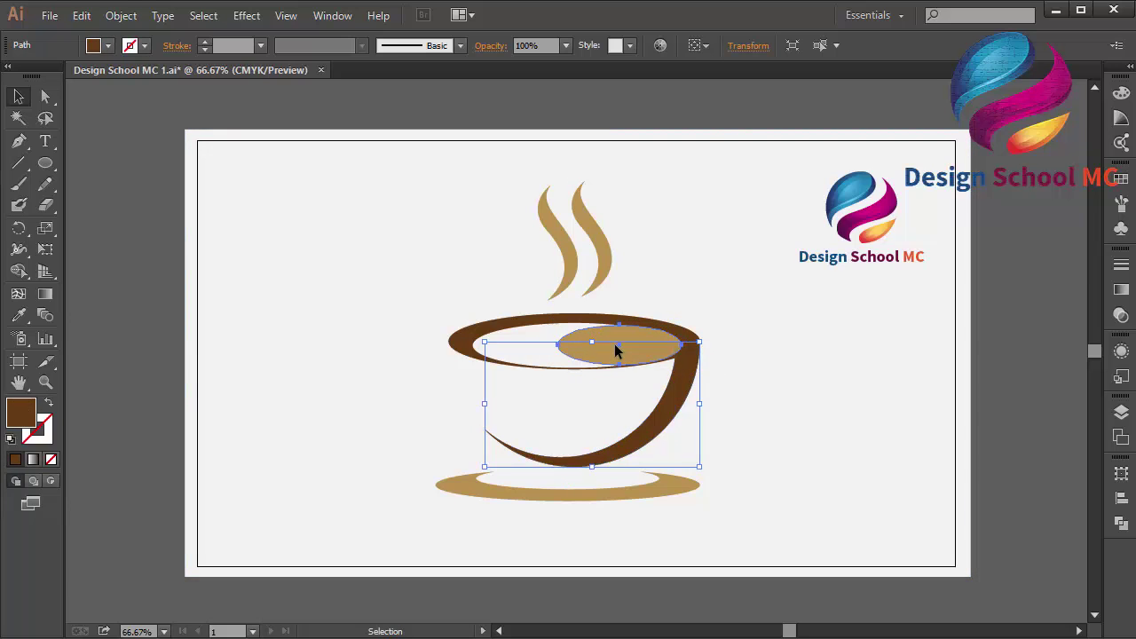
pyautogui.click(614, 346)
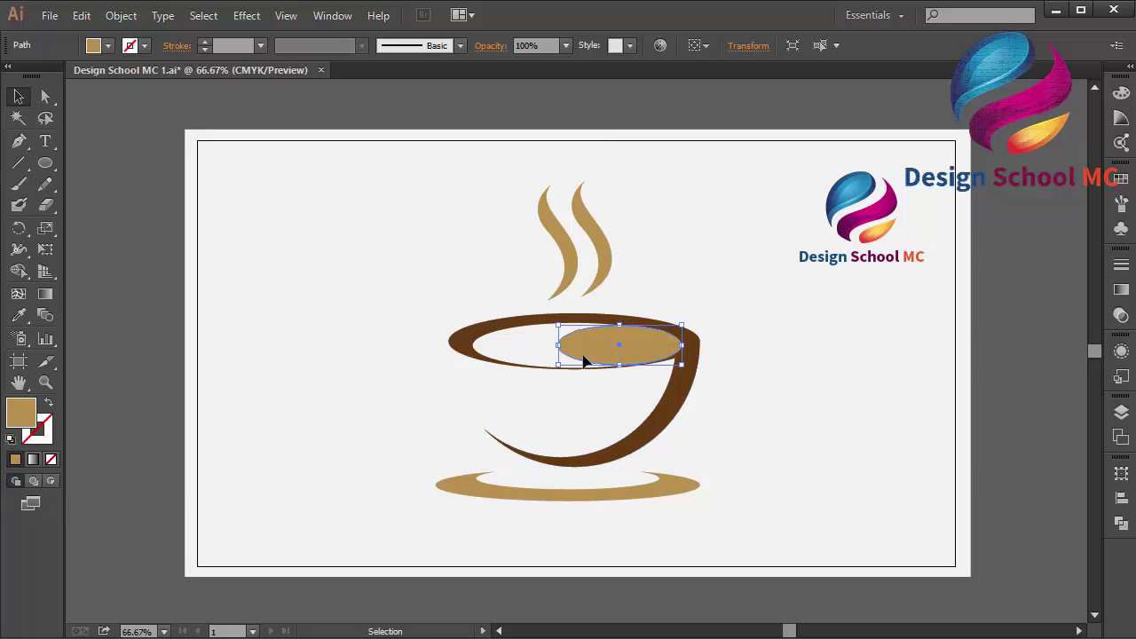
pyautogui.click(682, 392)
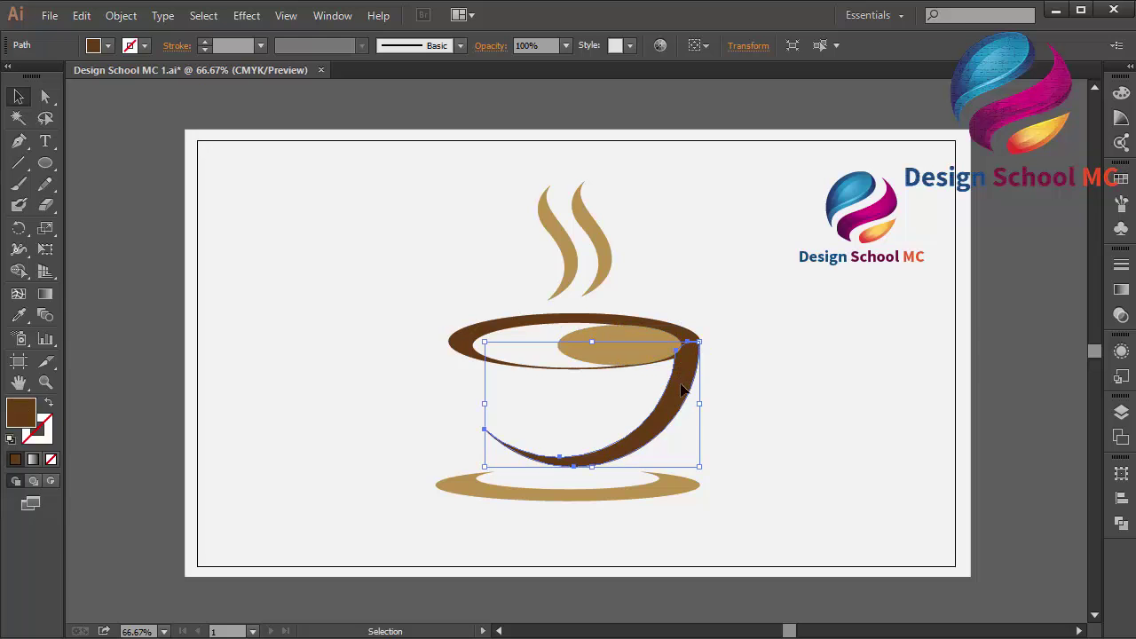
pyautogui.doubleClick(24, 412)
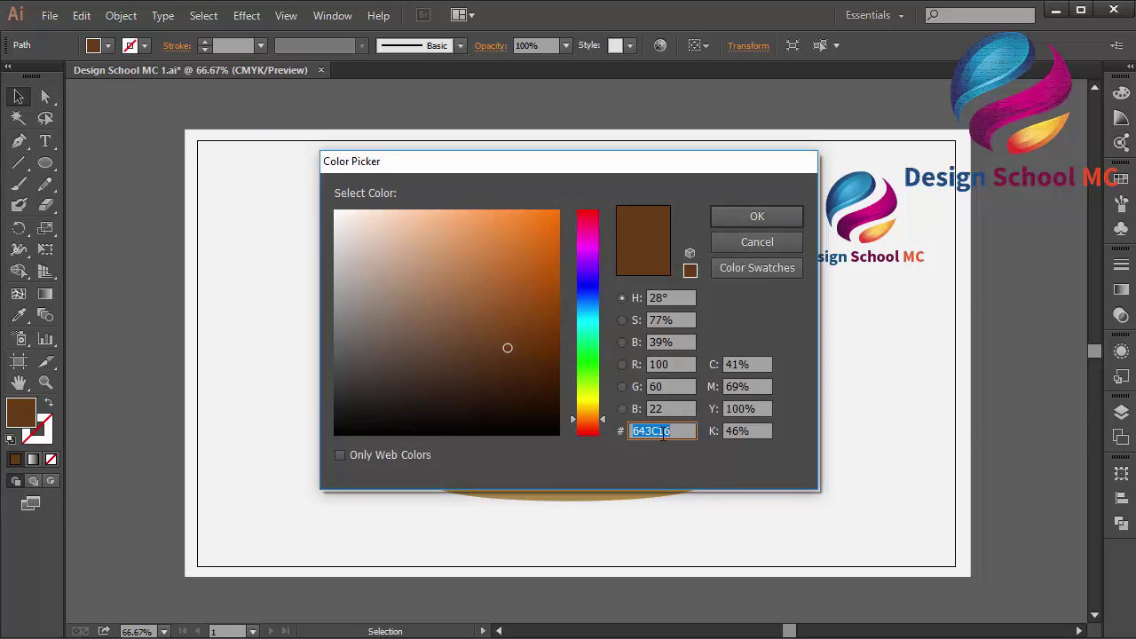
pyautogui.rightClick(671, 435)
pyautogui.click(548, 243)
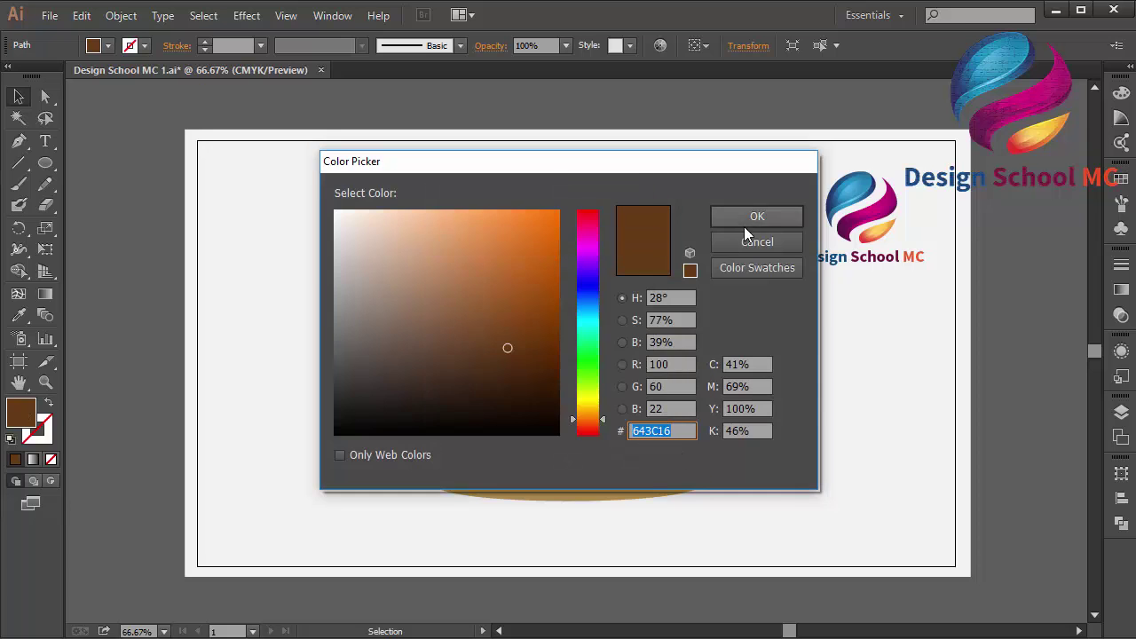
pyautogui.click(748, 221)
# Fill the rim ellipse with the pasted dark brown 643C16 and deselect all artwork.
pyautogui.click(597, 353)
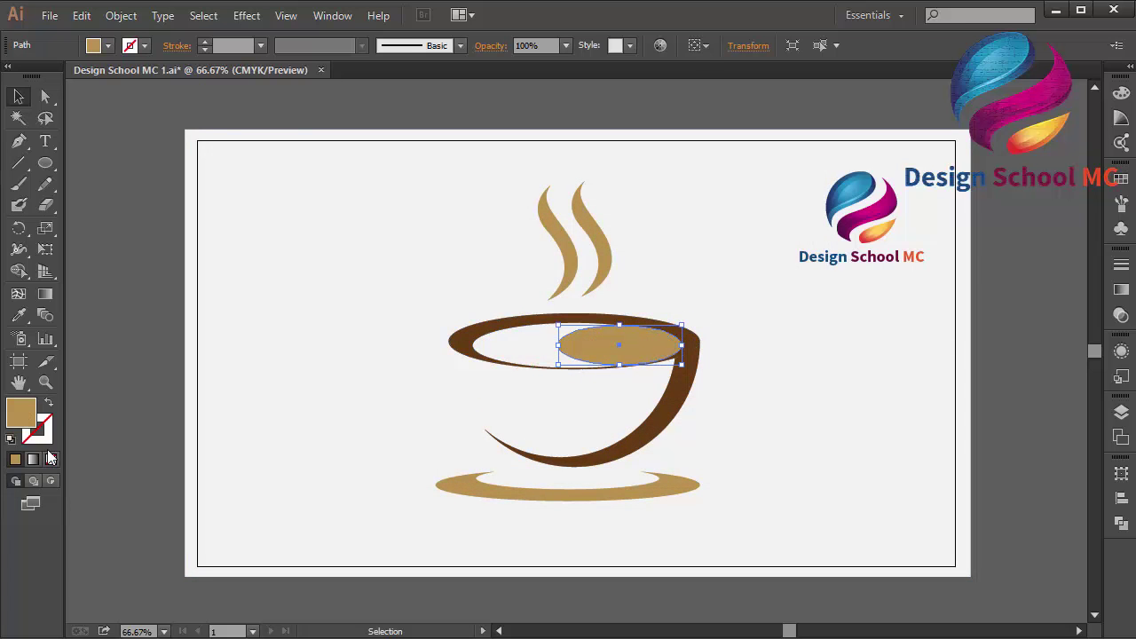
pyautogui.doubleClick(21, 421)
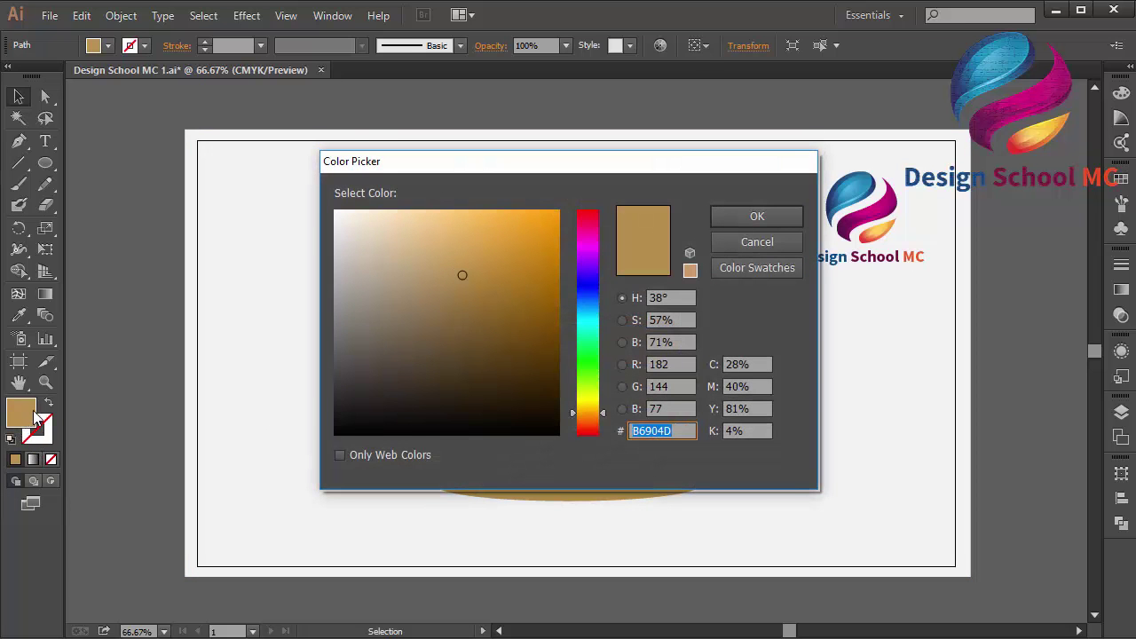
pyautogui.rightClick(674, 430)
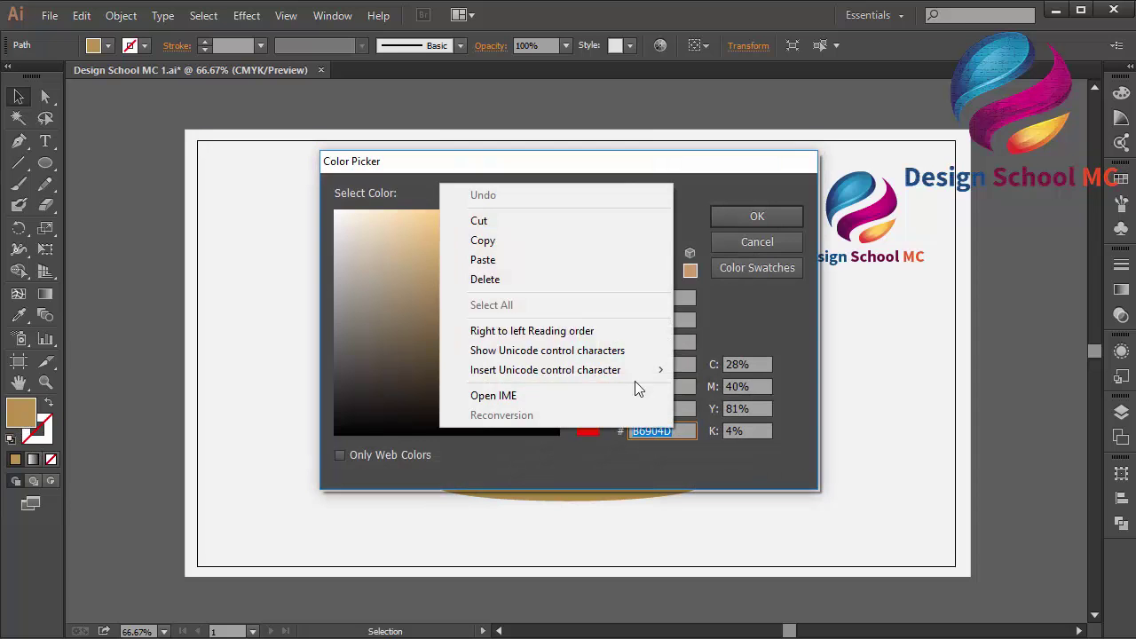
pyautogui.click(541, 265)
pyautogui.click(757, 216)
pyautogui.click(1056, 215)
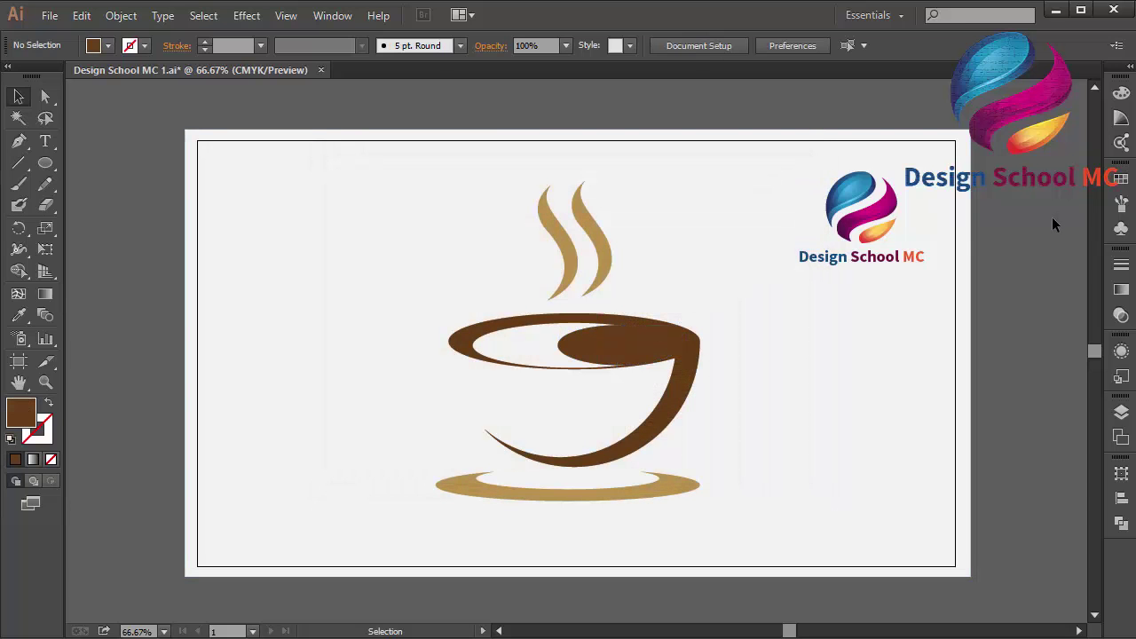